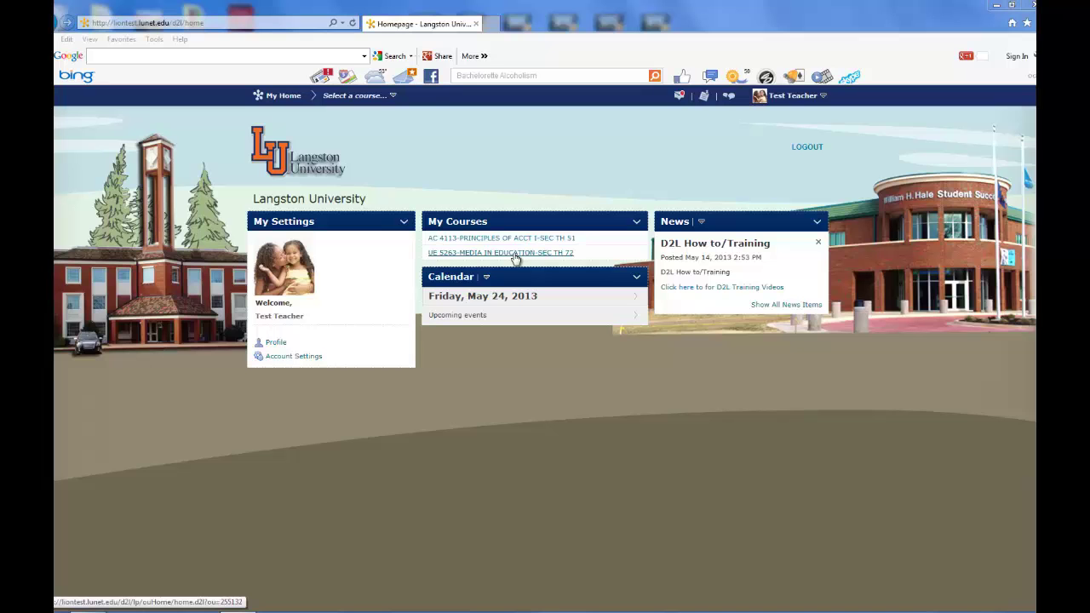
Step: Go to the AC 4113 course's Attendance area and show its Attendance Schemes list
click(516, 238)
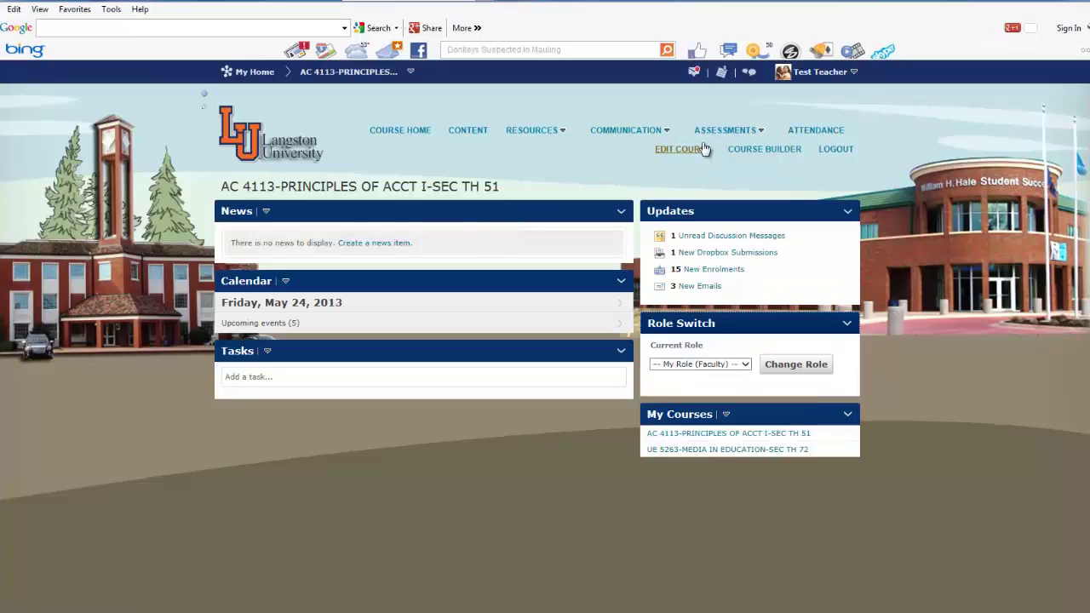
click(804, 134)
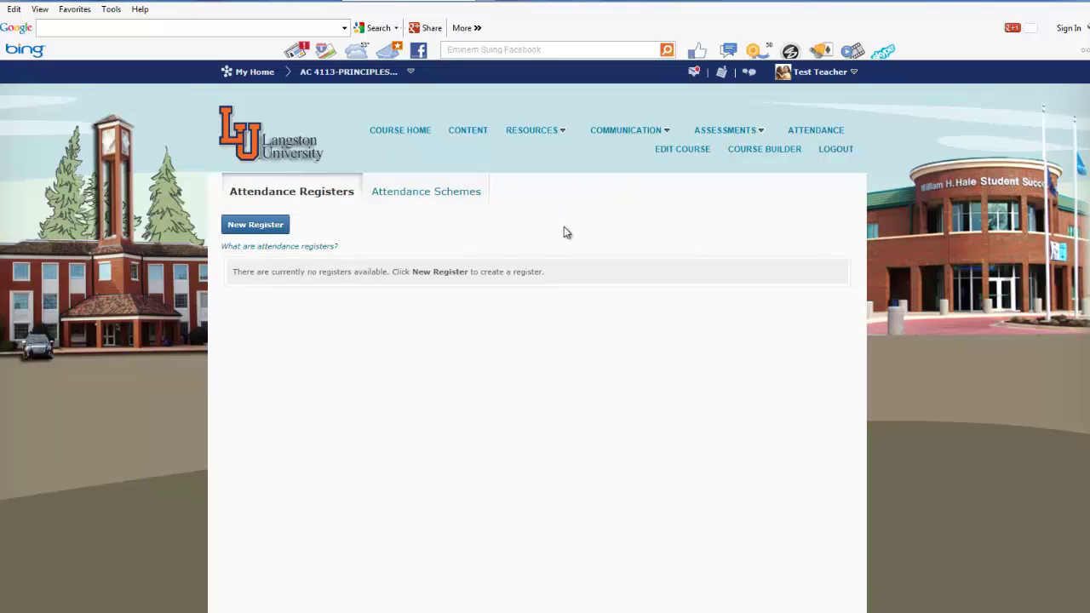
click(454, 194)
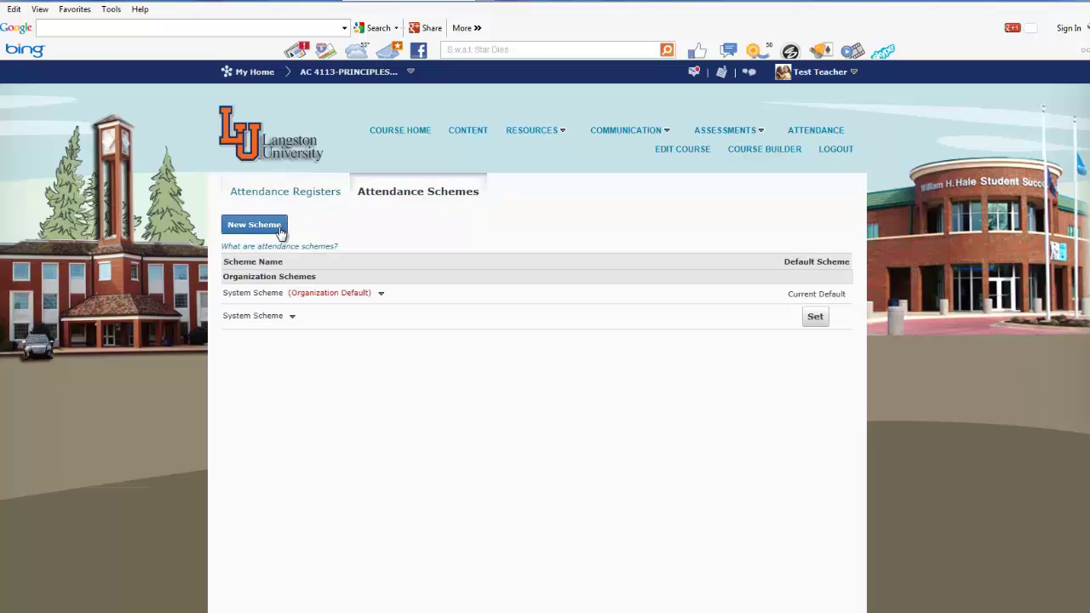
Step: Start a new scheme named History with first status P, present, 100%
click(254, 225)
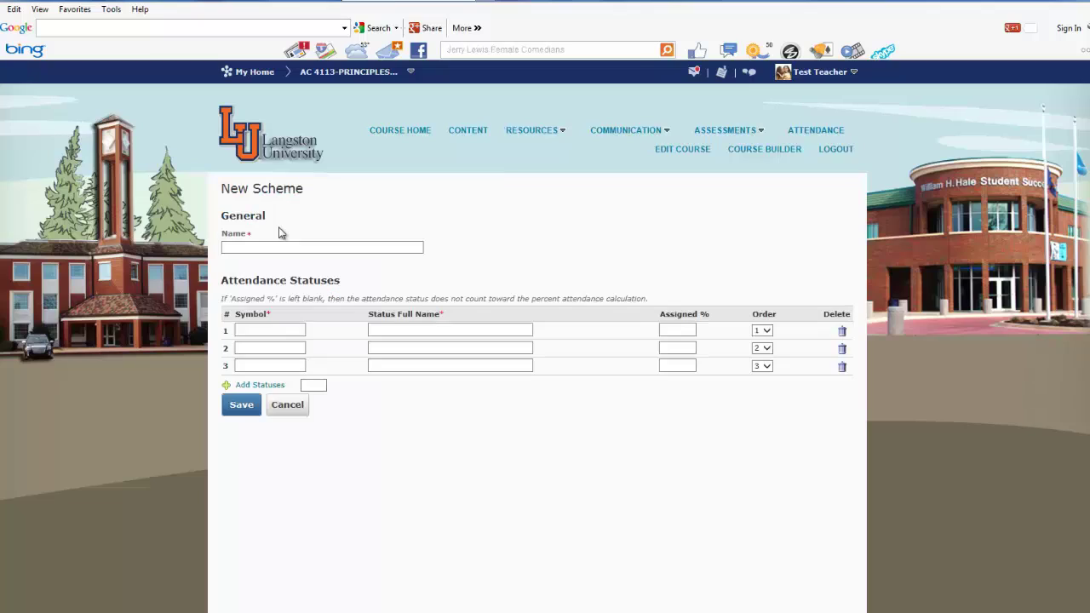
click(279, 246)
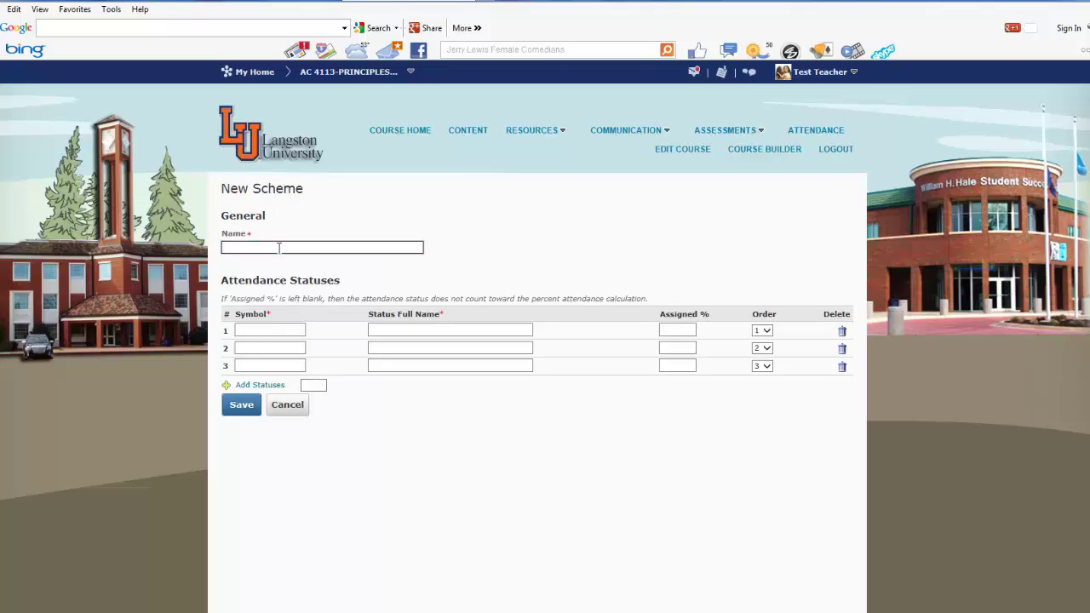
text(History)
click(273, 329)
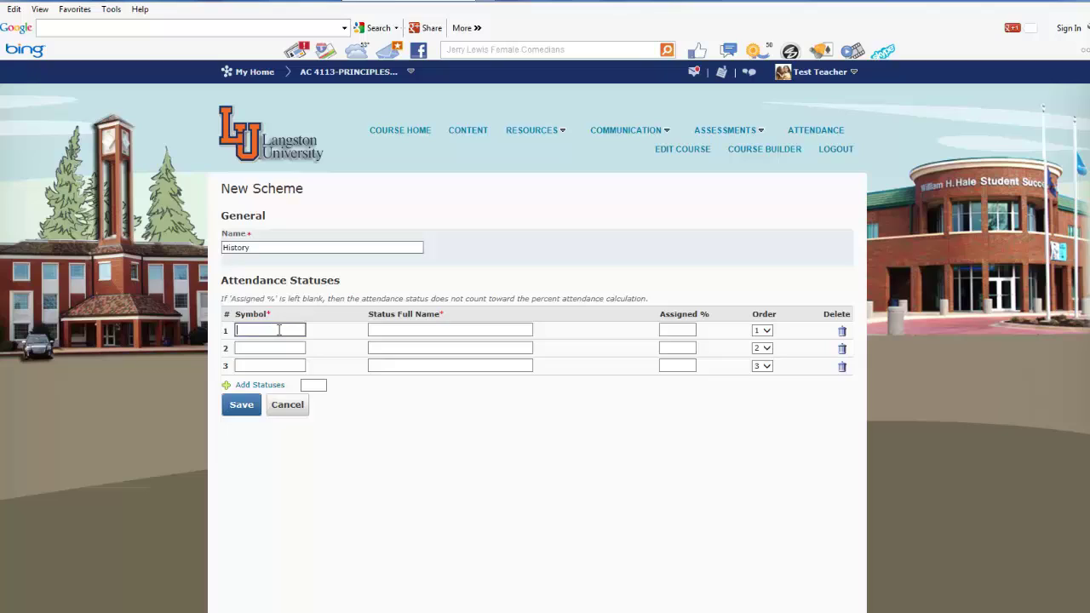
text(P)
key(Tab)
text(present)
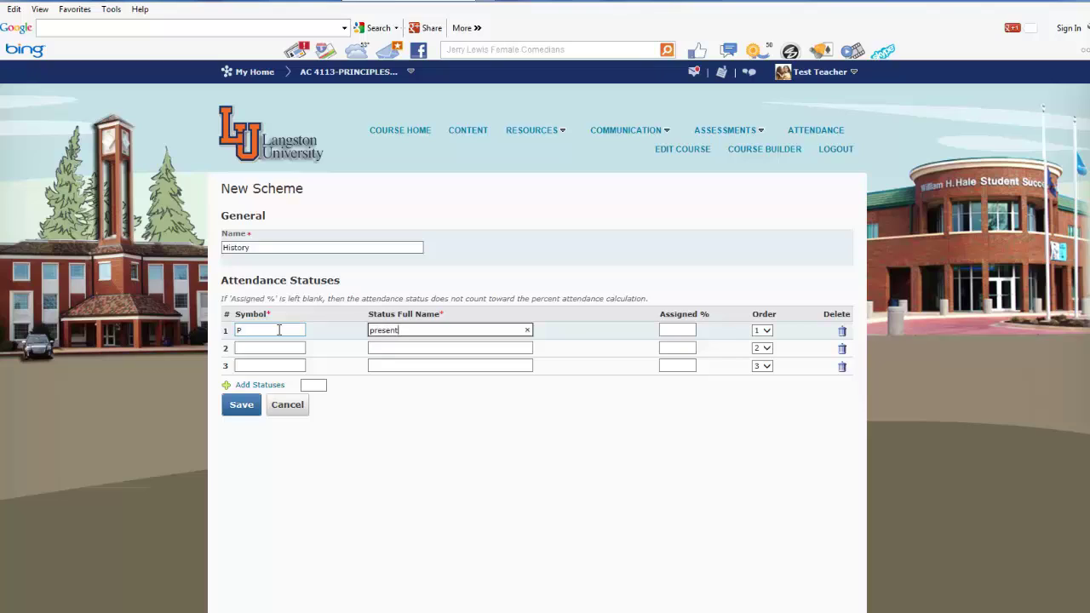
key(Tab)
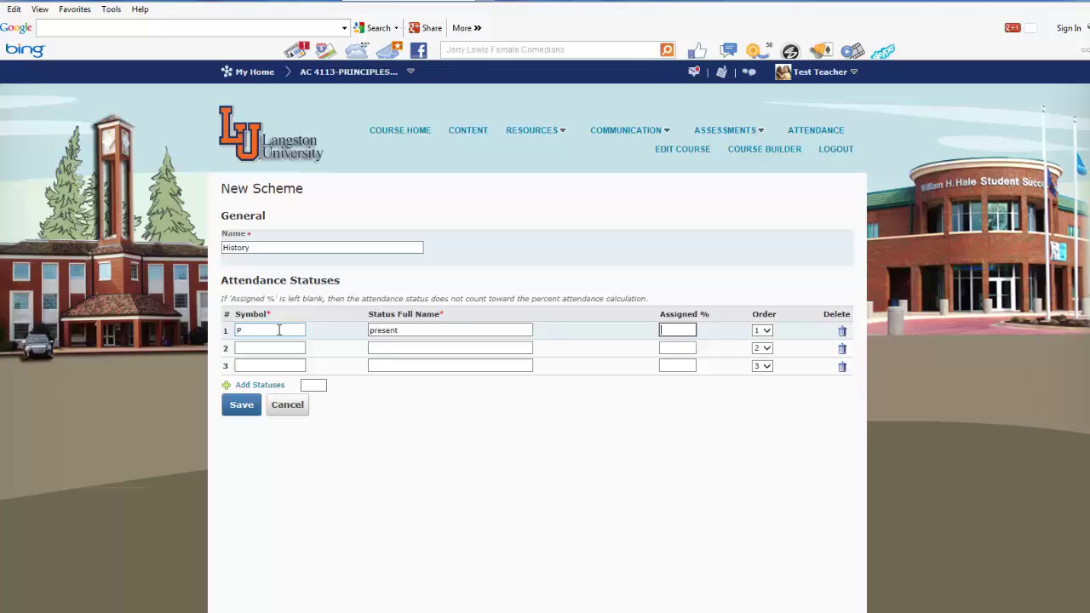
text(100)
Step: Add statuses A absent 0% and T tardy 80%, then save the History scheme
click(300, 348)
text(A)
key(Tab)
text(absent)
key(Tab)
text(0)
click(272, 365)
text(T)
key(Tab)
text(tardy)
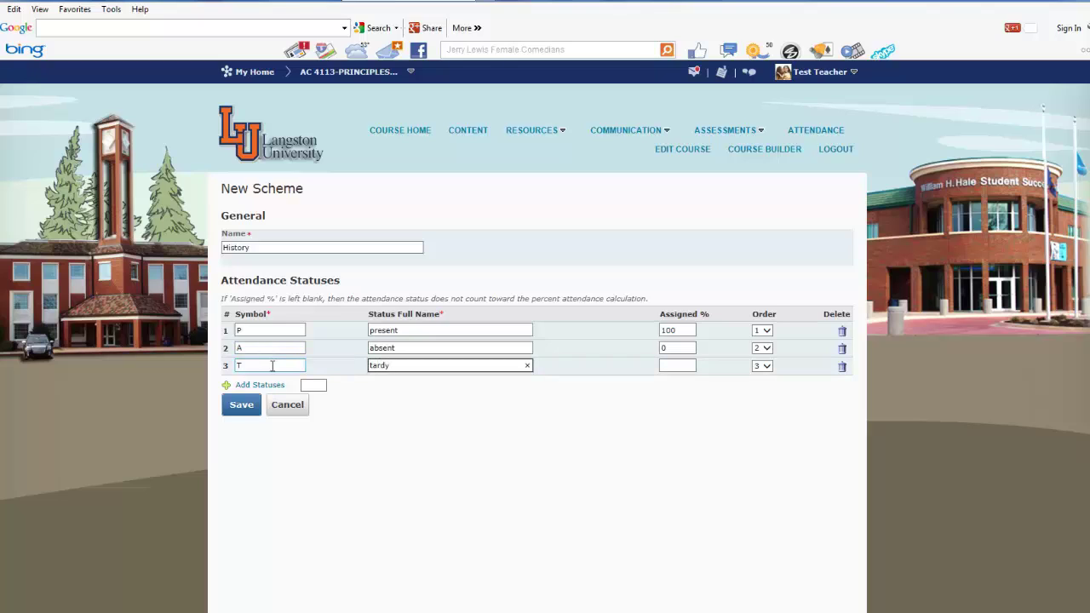
key(Tab)
text(80)
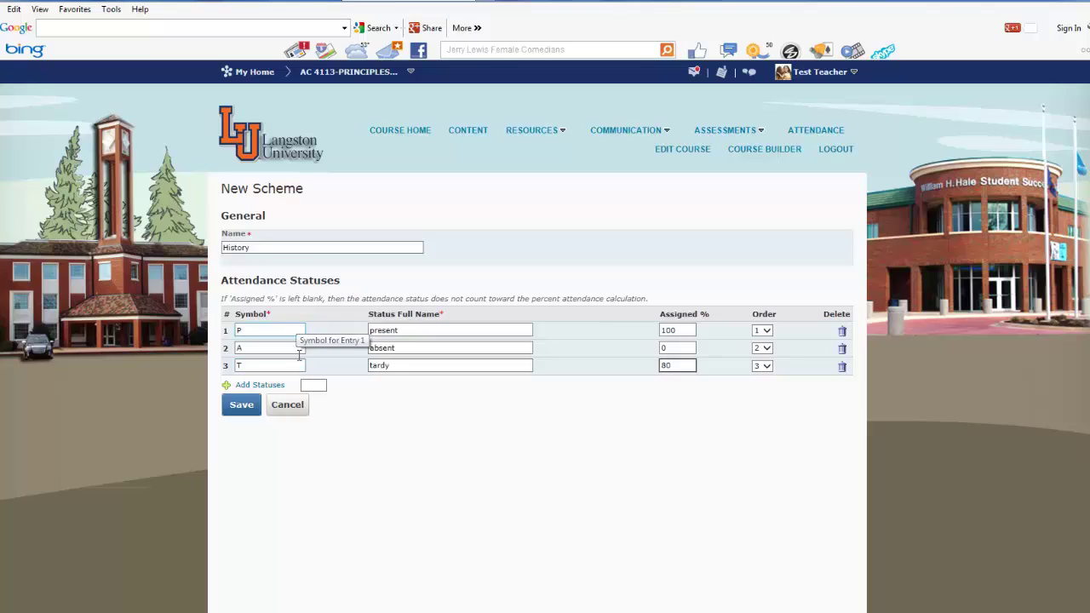
click(244, 407)
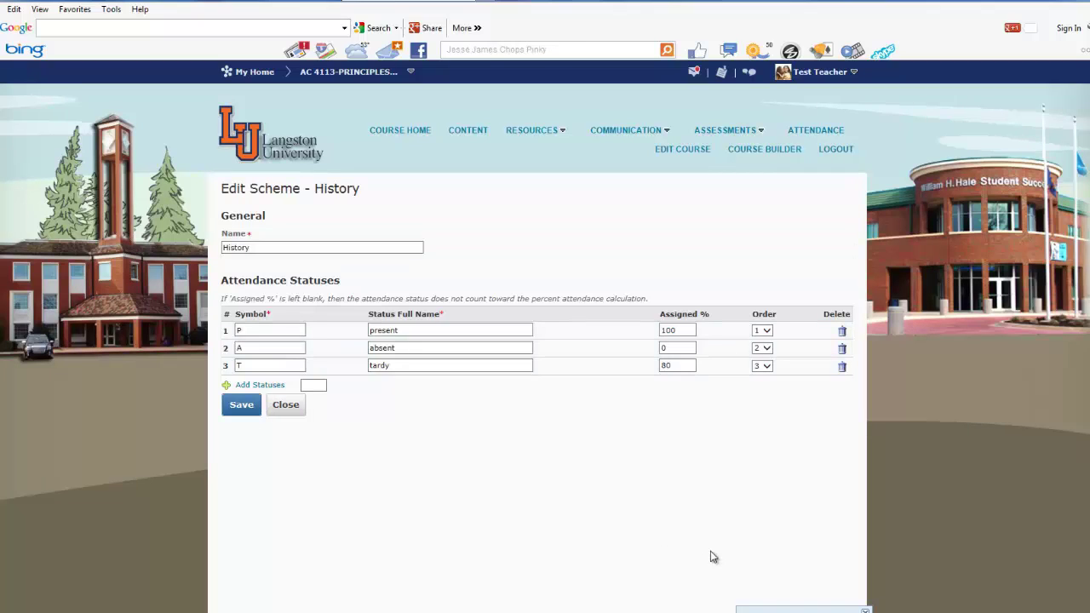
Step: Add one status row with E, Excused, 100%, save History, and close the editor
click(313, 384)
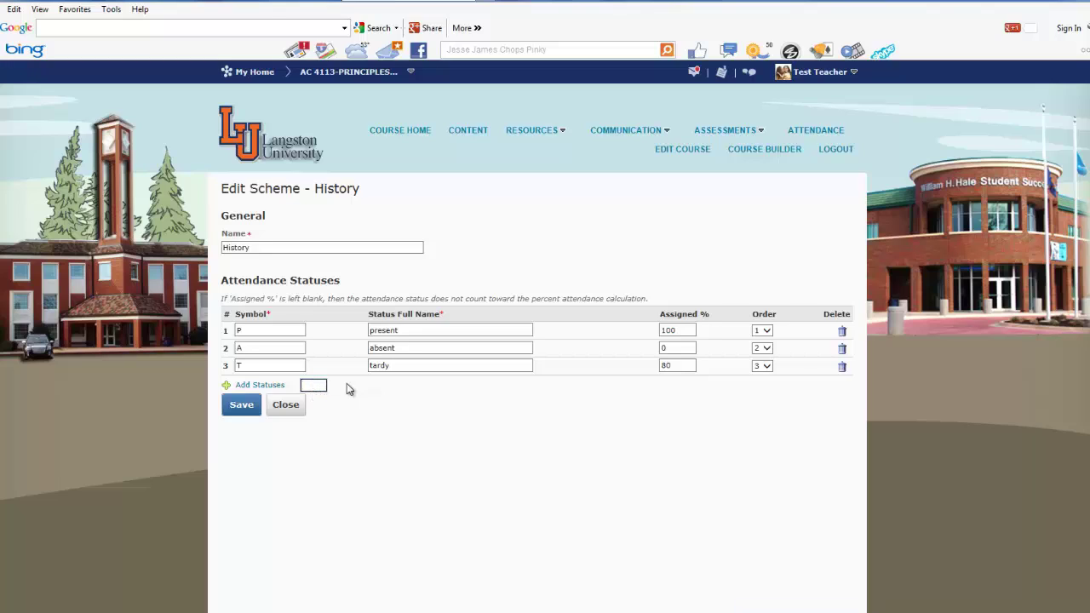
text(1)
click(275, 385)
text(E)
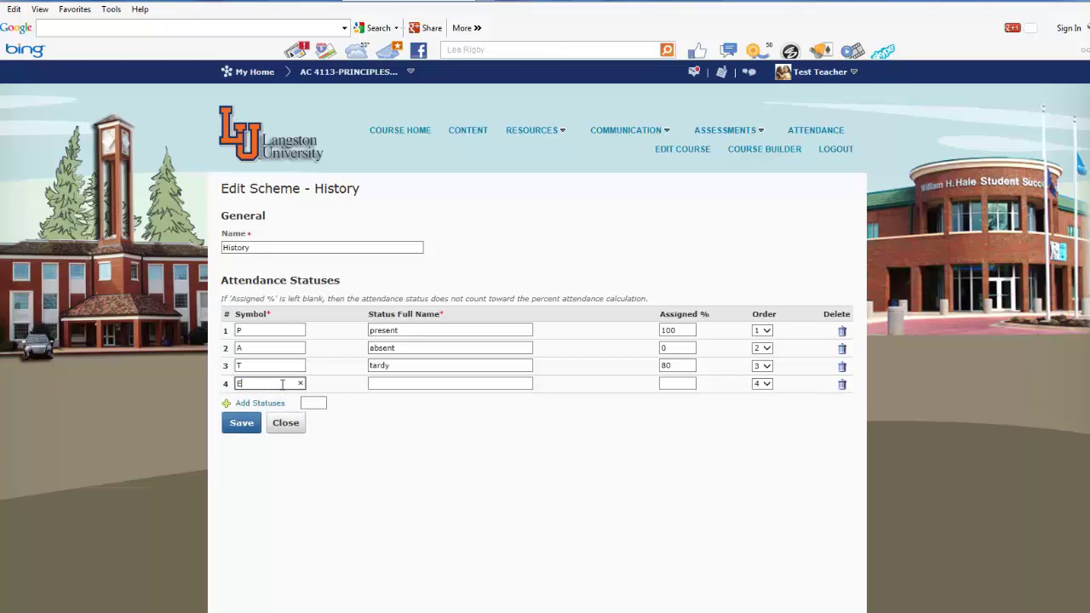
key(Tab)
text(Ex)
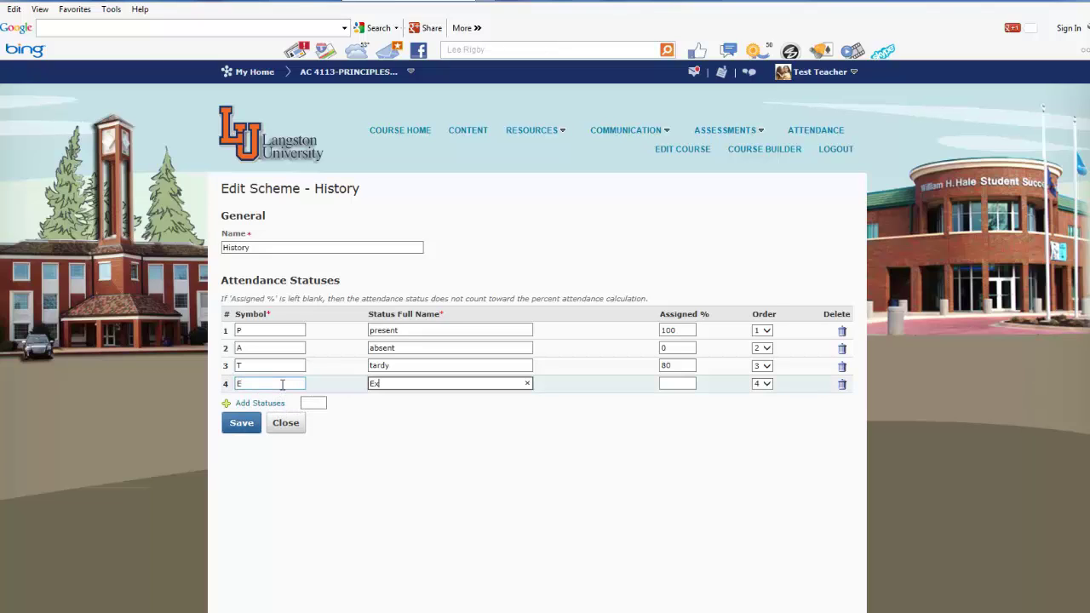
text(cused)
key(Tab)
text(100)
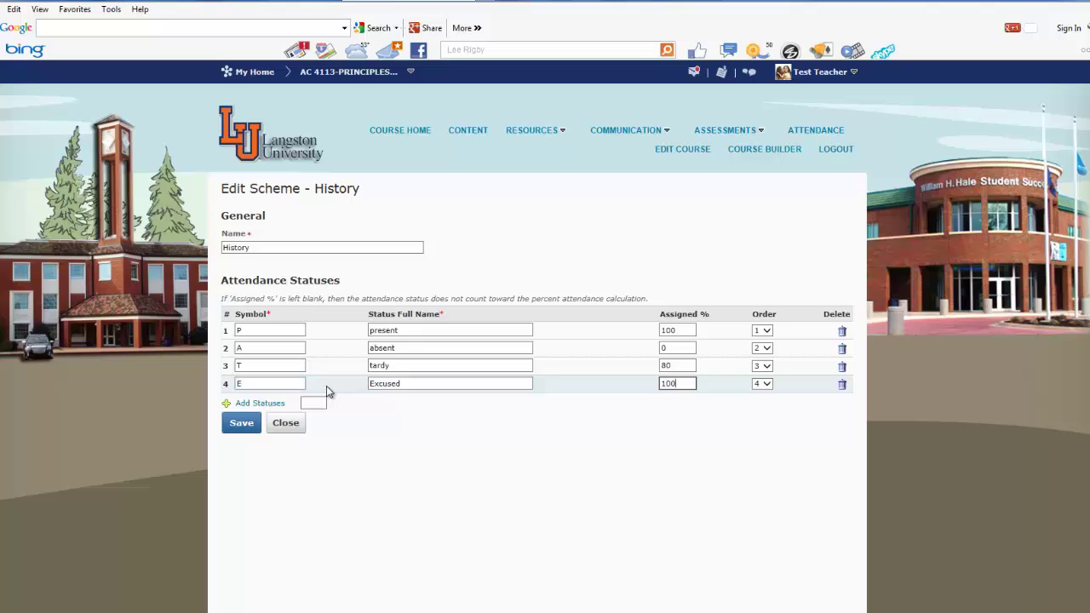
click(242, 423)
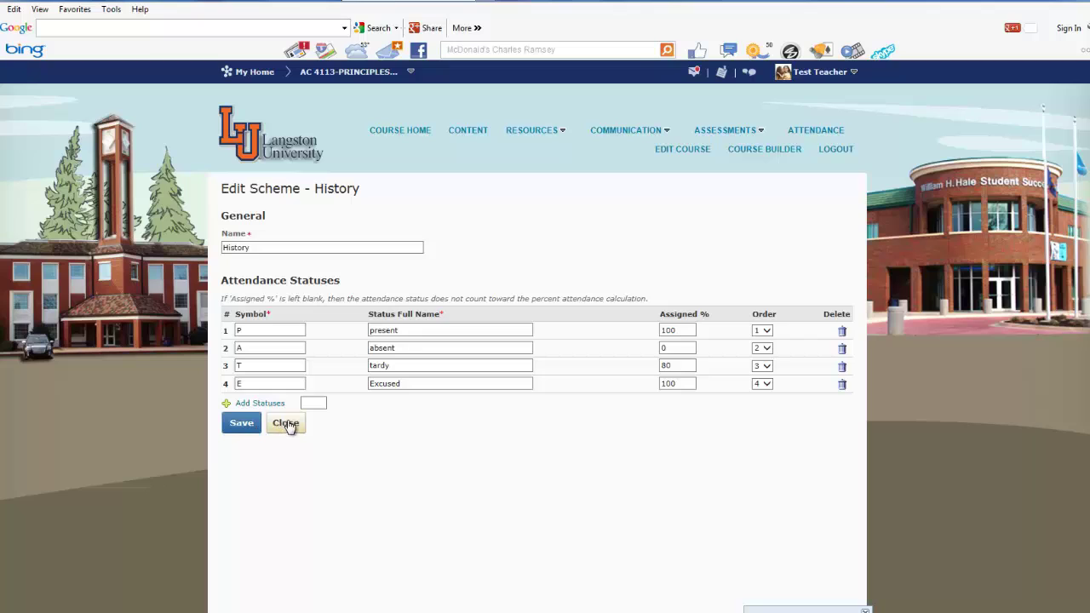
click(287, 423)
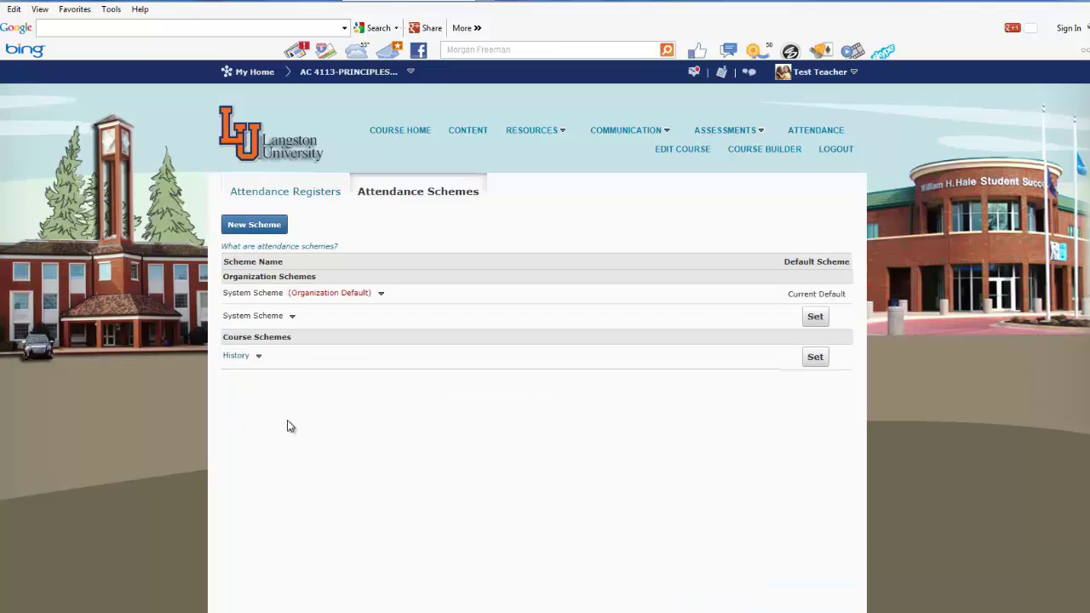
Step: Set History as the default scheme, confirm it, and go back to Attendance Registers
click(815, 358)
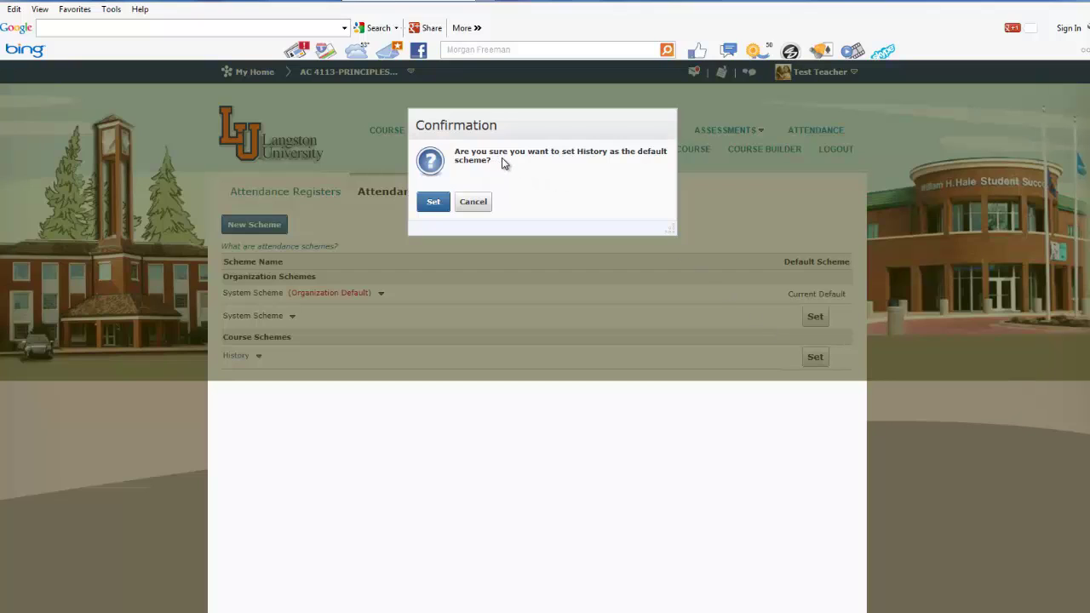
click(432, 204)
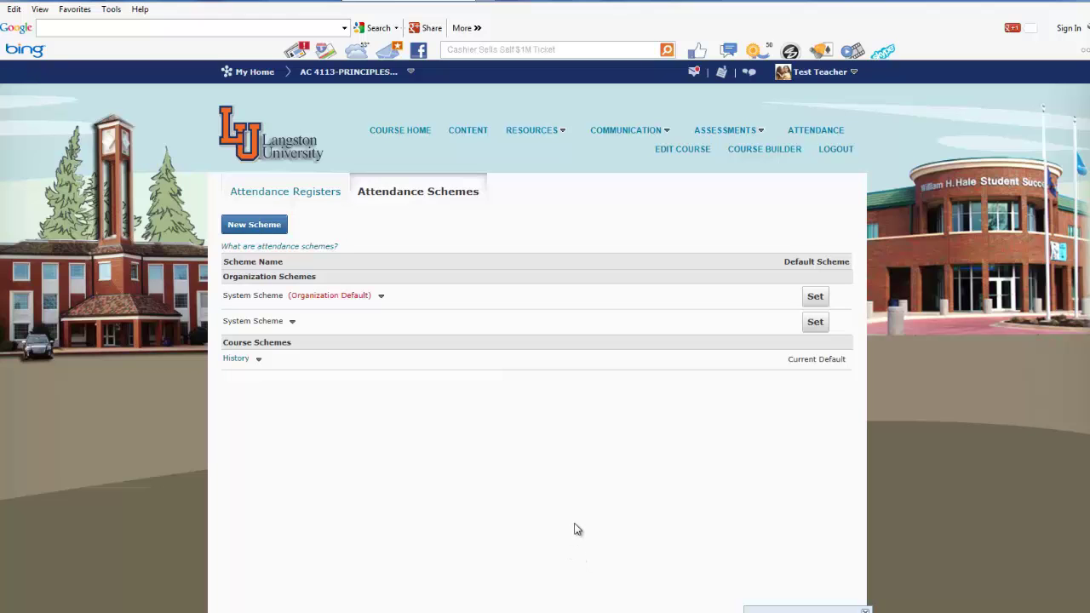
click(285, 190)
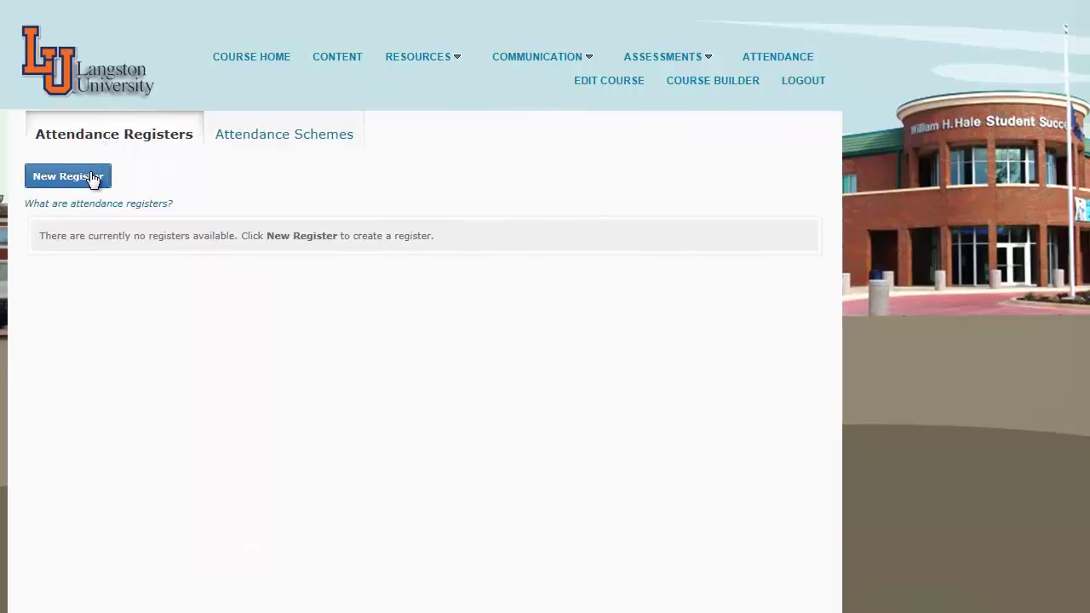
Step: Begin a new register named History with description 'Weeks 1-16', scrolling to Sessions
click(92, 177)
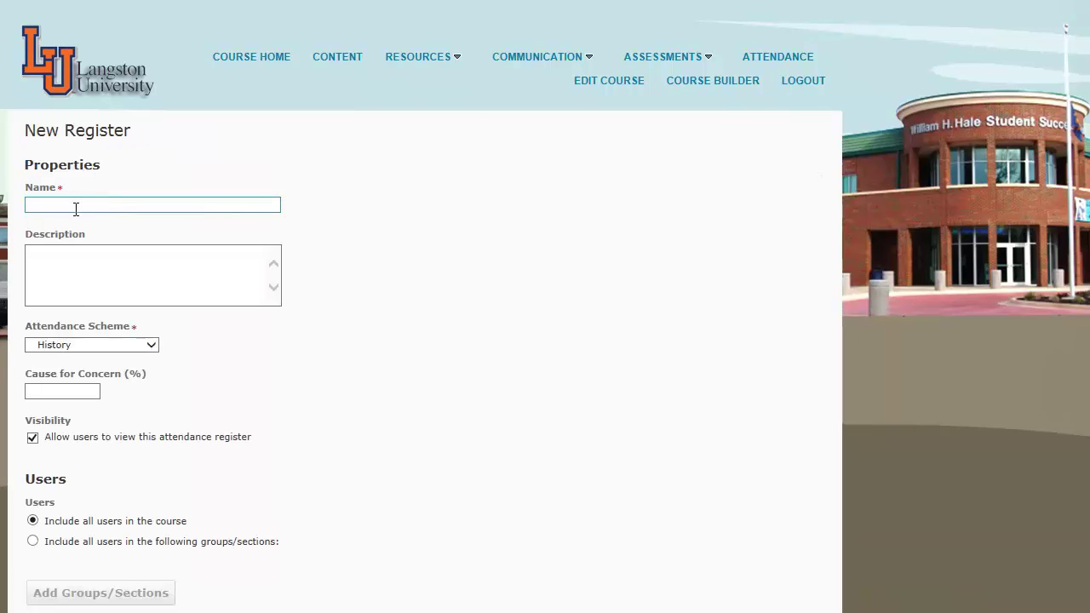
click(74, 202)
text(History)
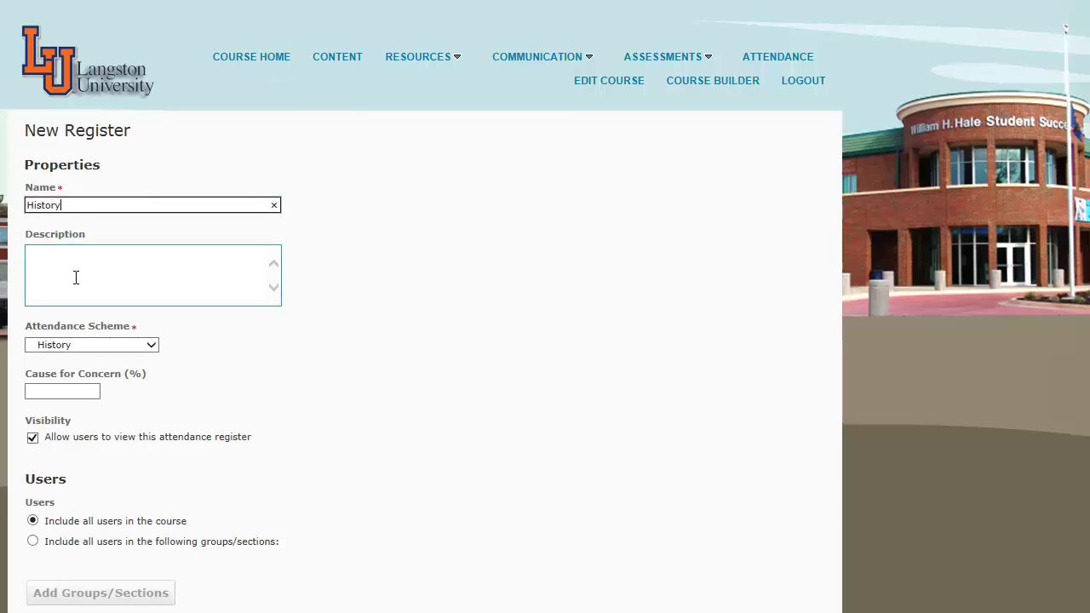
click(77, 275)
text(Weeks)
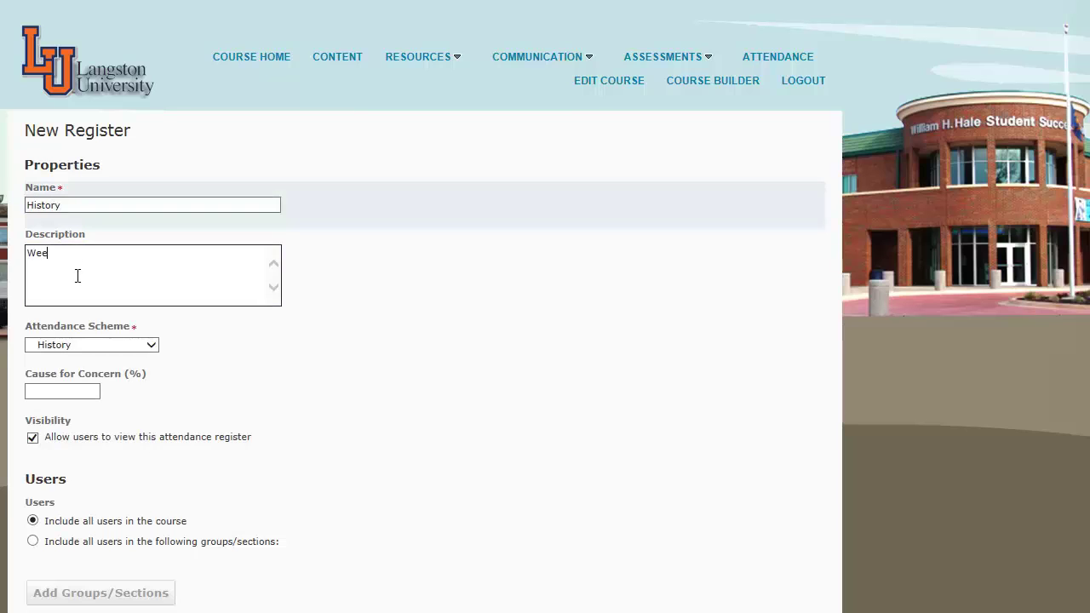
text( 1-16)
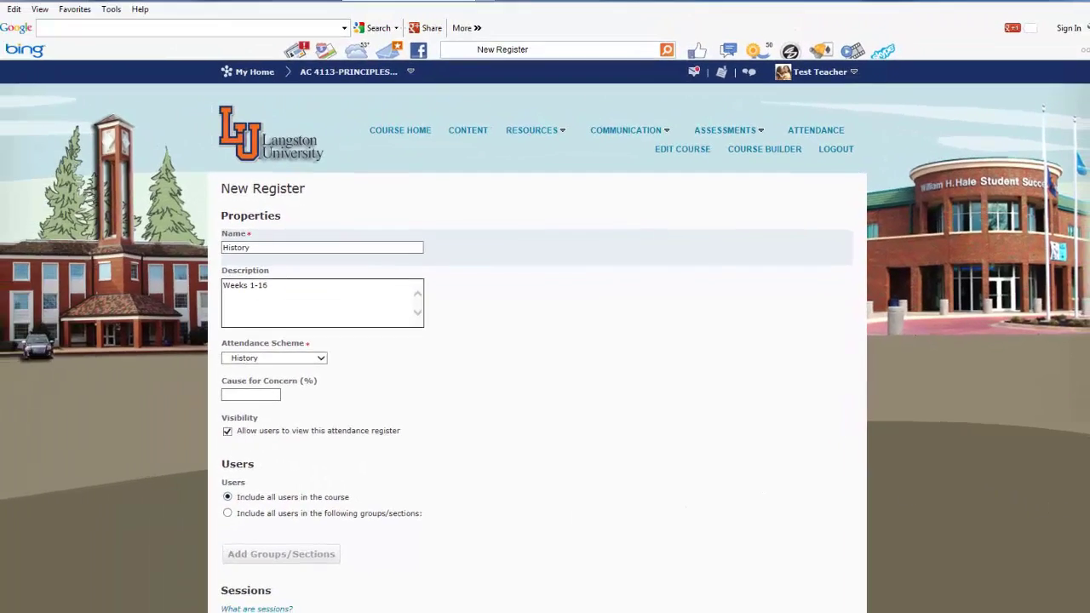
scroll(536, 340, down, 1)
scroll(537, 341, down, 1)
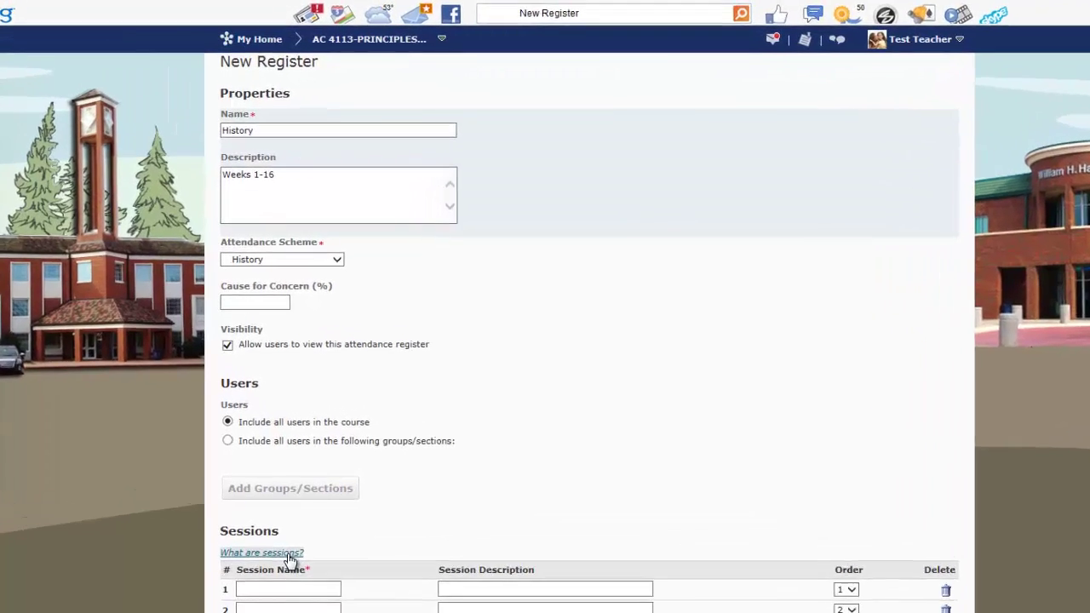
Step: After viewing the sessions help, name sessions Week 1 Tuesday, Week 1 Thursday and Week 2 Tuesday
click(280, 514)
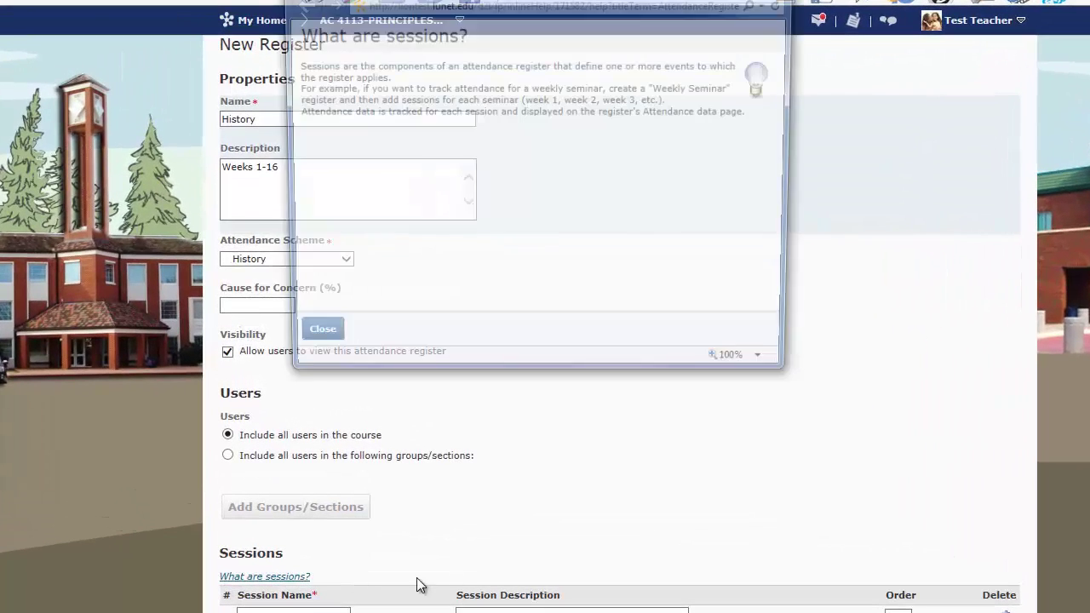
drag(638, 1, 644, 104)
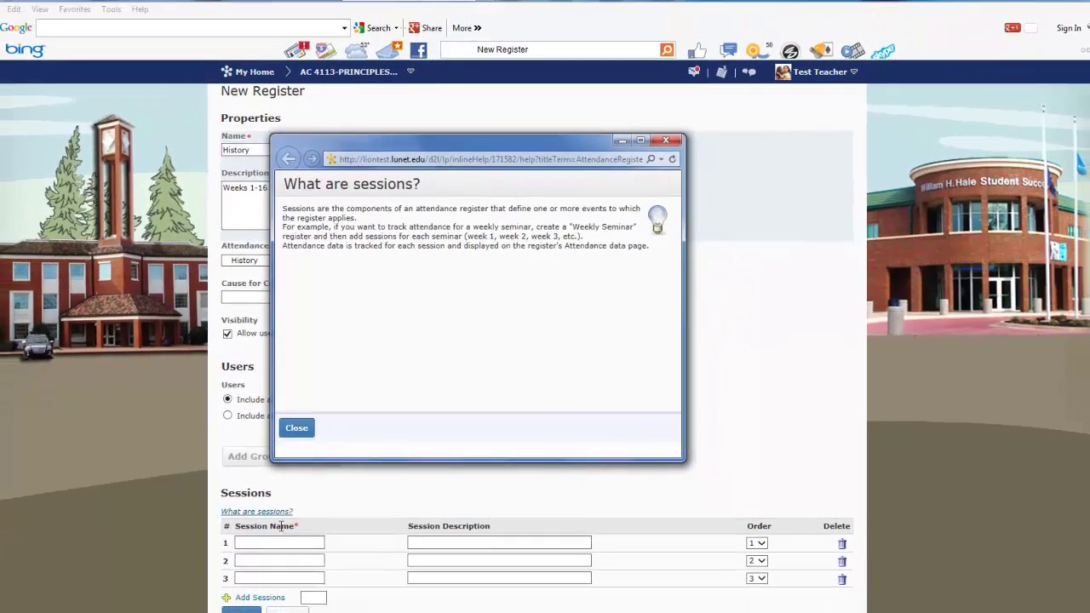
key(alt+F4)
click(282, 542)
text(W)
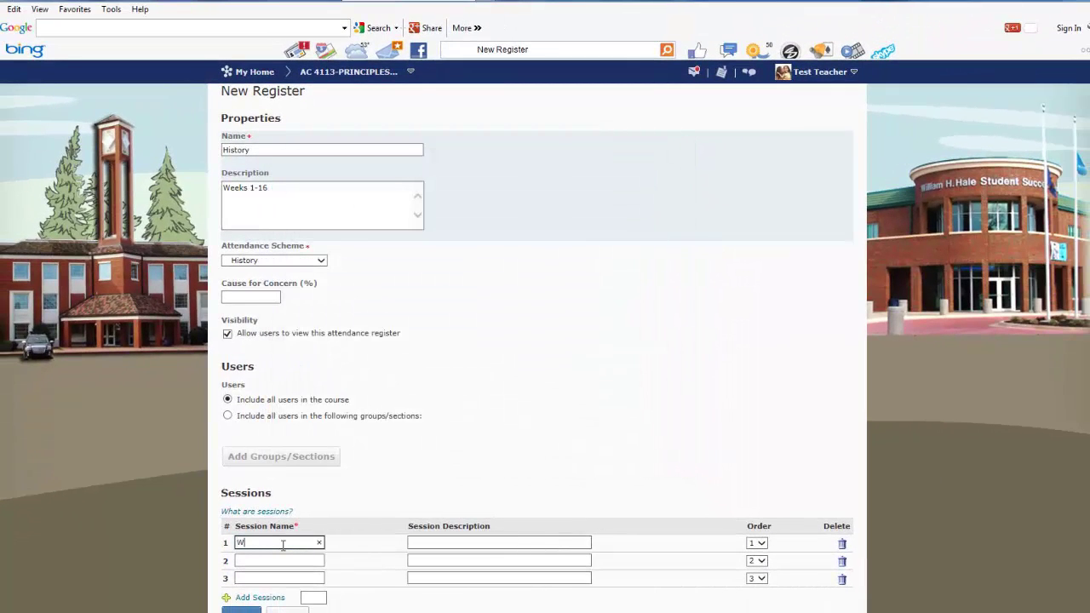
text(eek 1 Tuesday)
click(283, 558)
text(Wee)
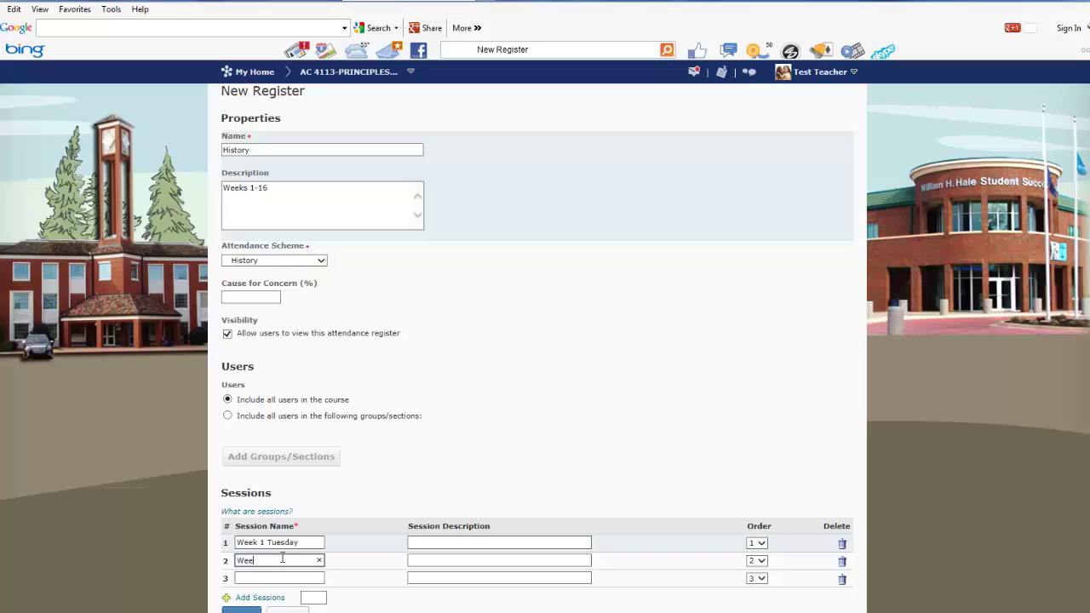
text(k 1 Thursday)
click(285, 577)
text(We)
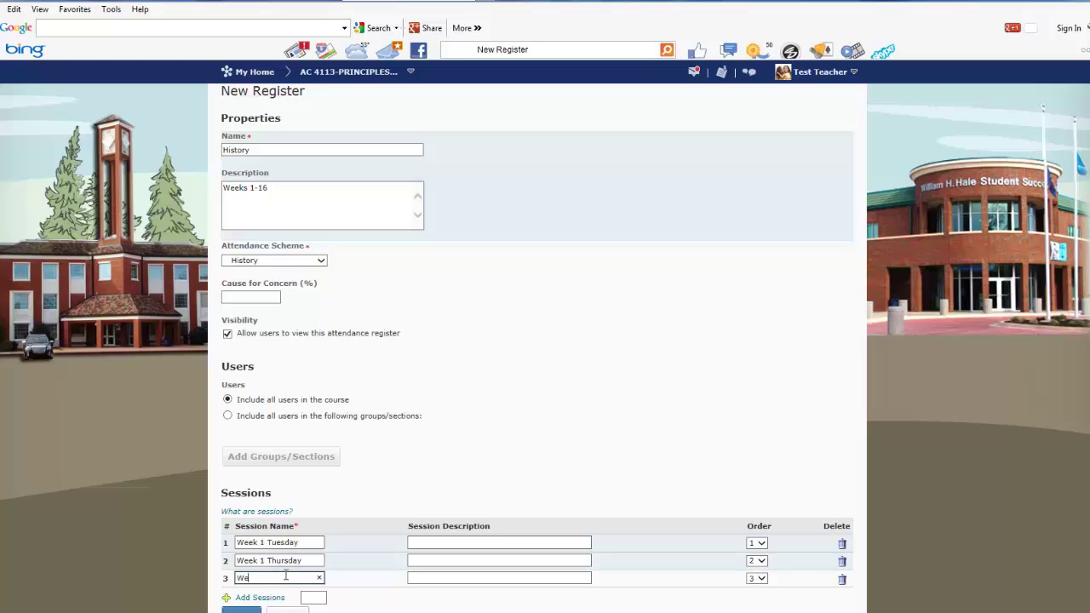
text(ek 2 Tuesday)
Step: Save the History register and add one more blank session row
key(Return)
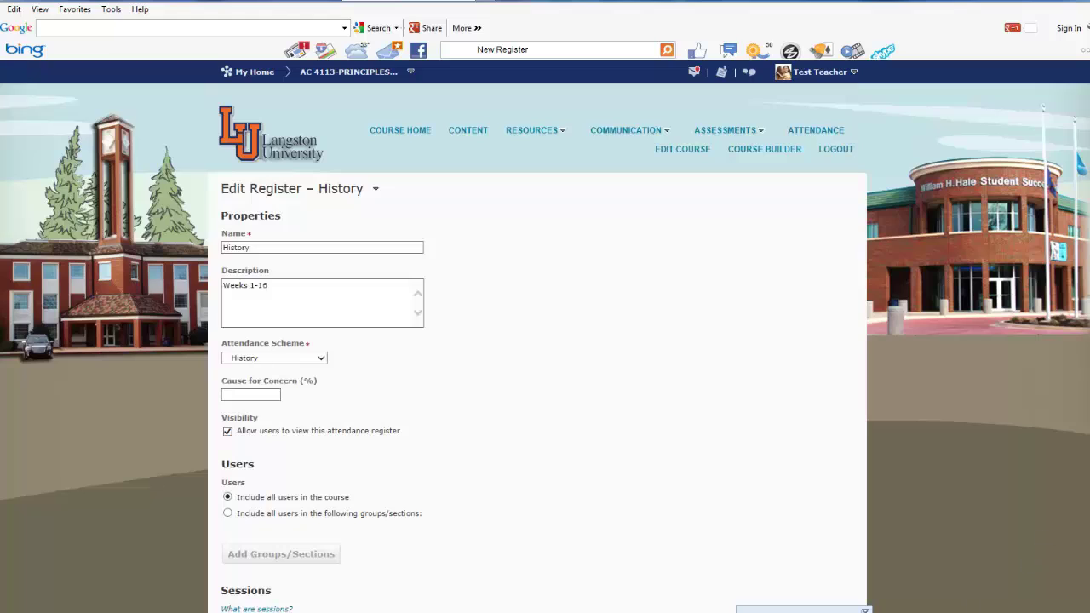
scroll(538, 348, down, 2)
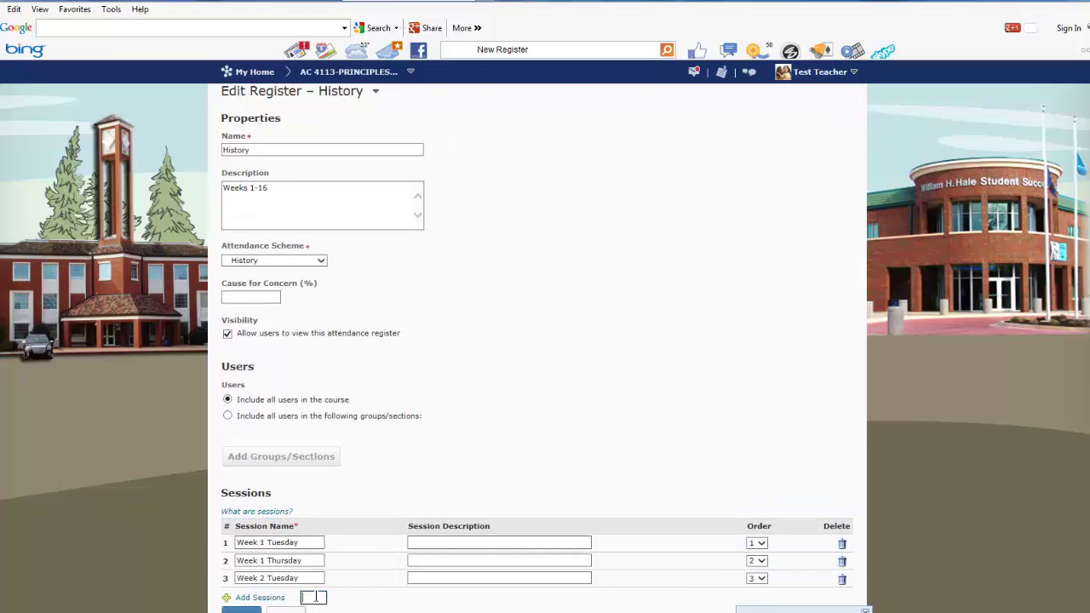
text(1)
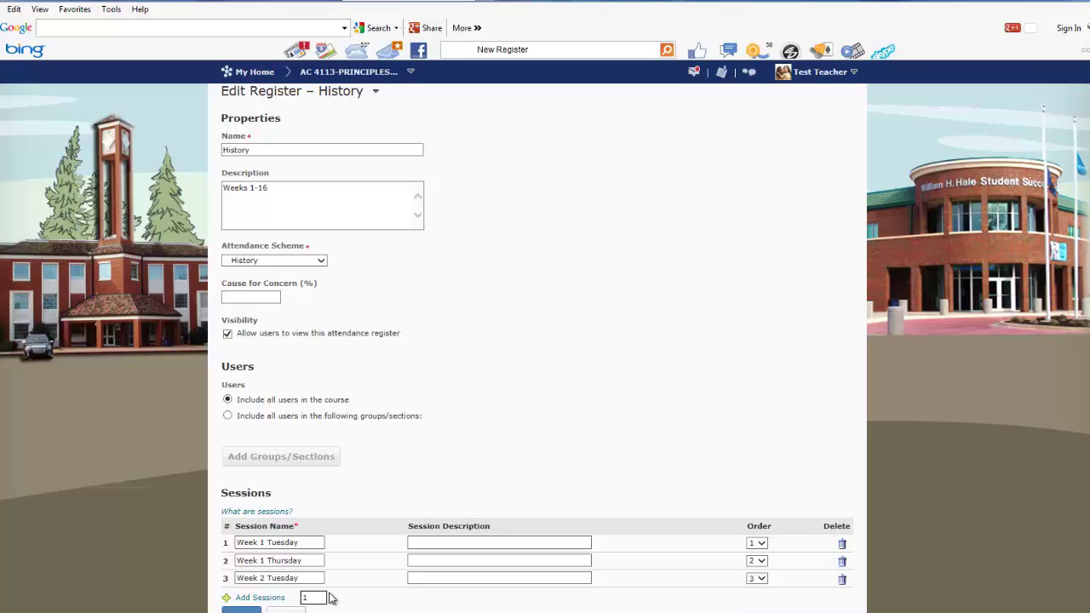
click(256, 597)
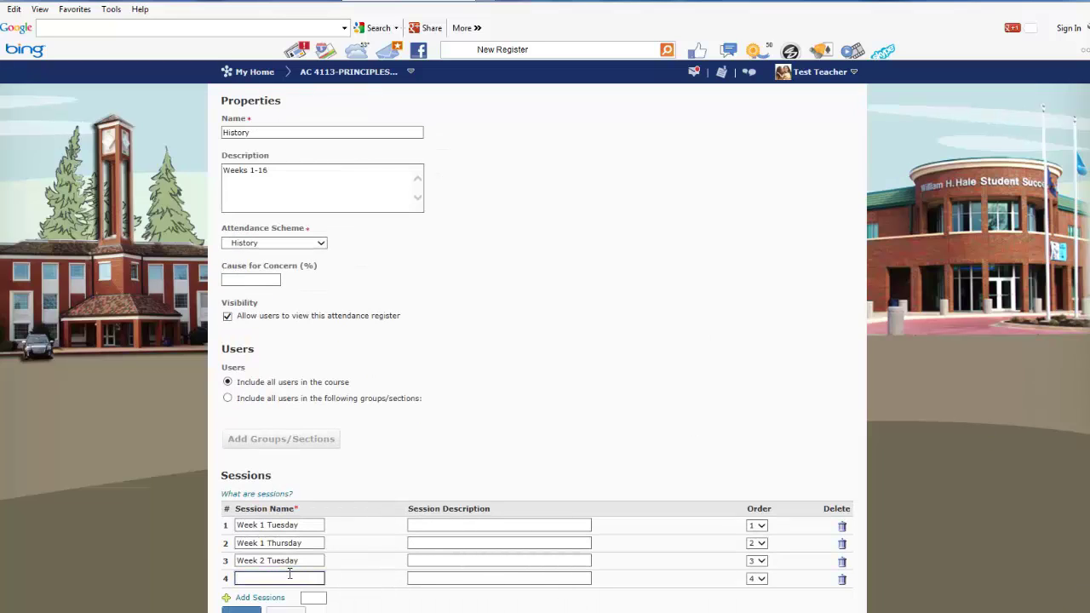
Step: Name the fourth session Week 2 Thursday and save the register
text(Week 2 Thursday)
key(Tab)
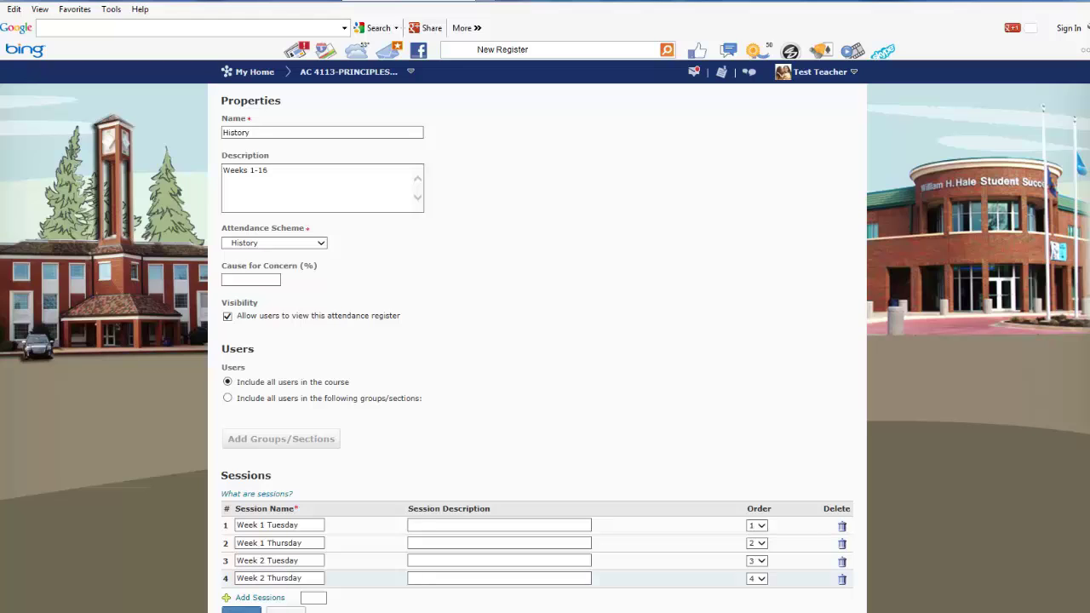
scroll(545, 341, up, 3)
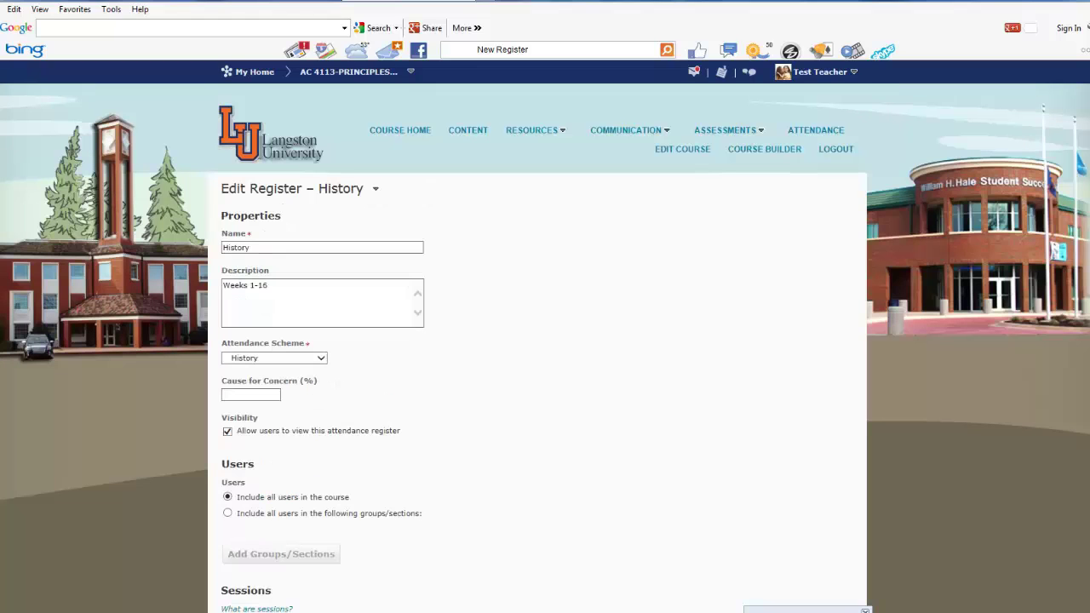
scroll(537, 349, down, 3)
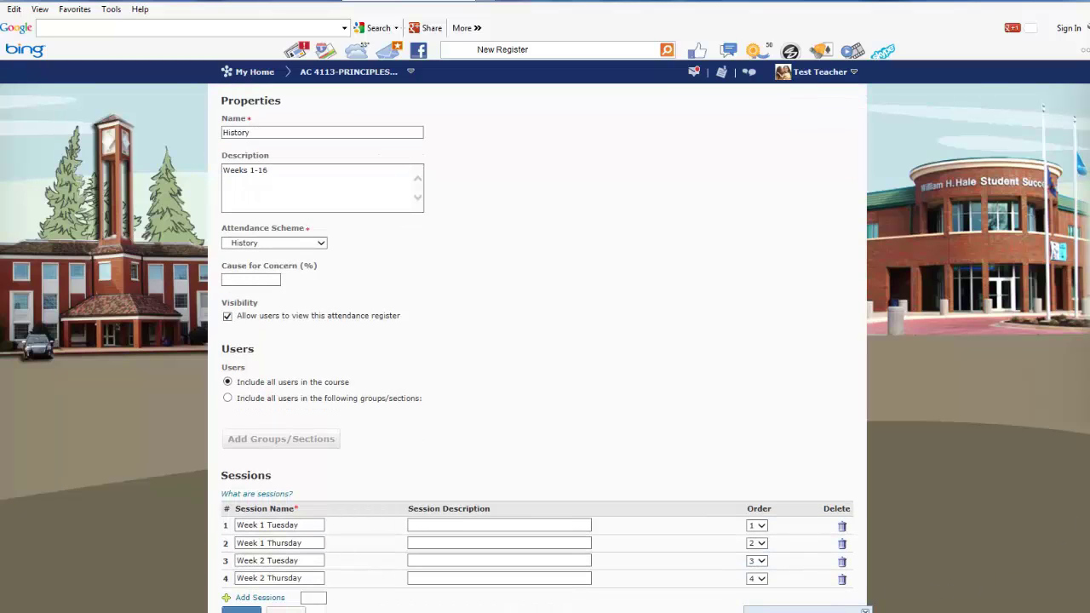
click(241, 609)
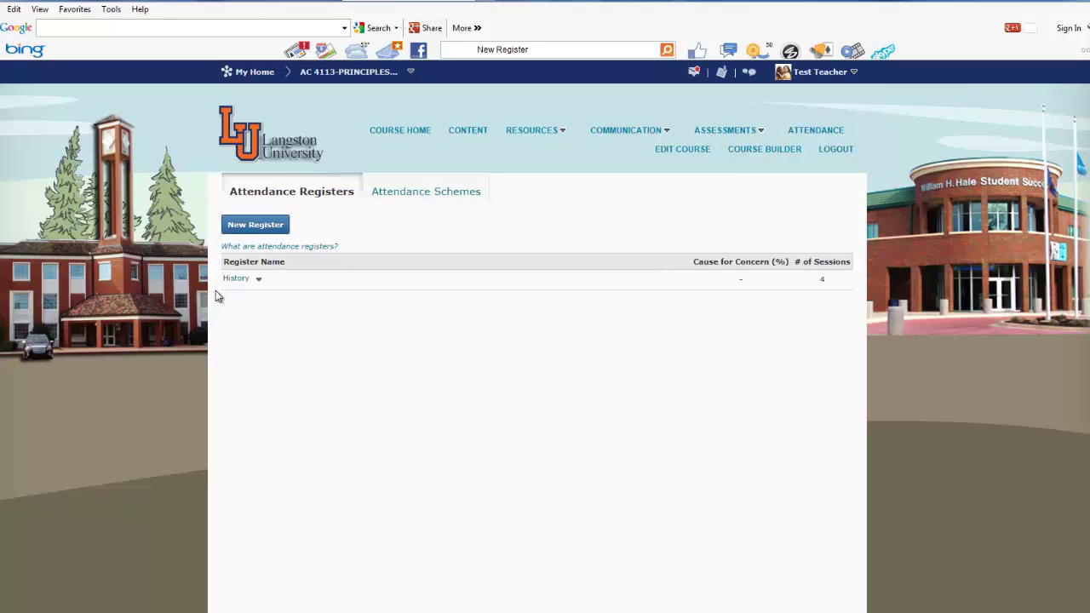
Step: Open the History register and edit attendance for its Week 1 Tuesday session
click(235, 280)
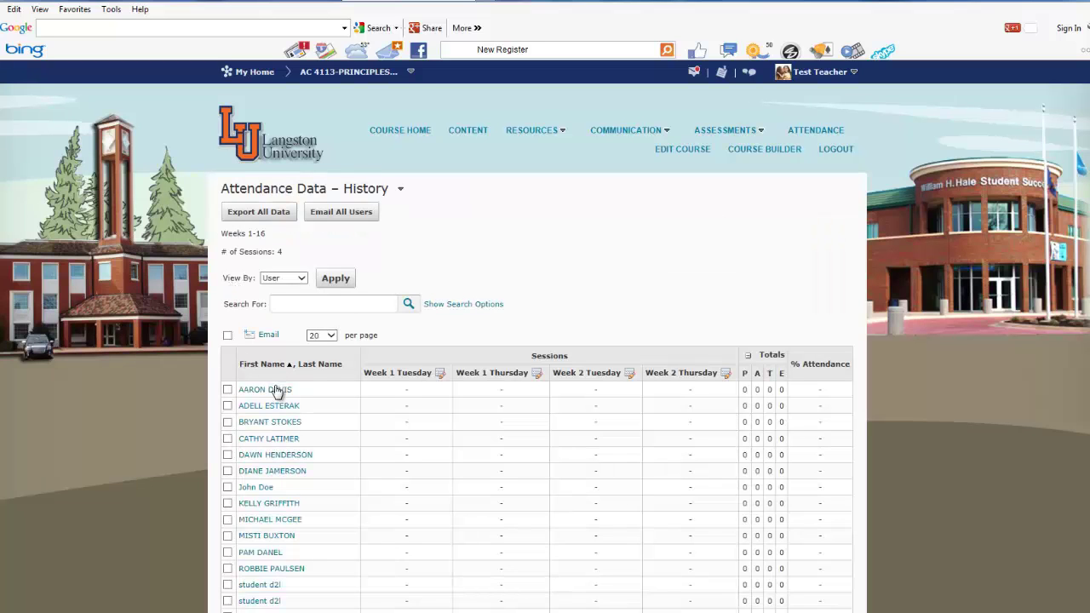
click(440, 375)
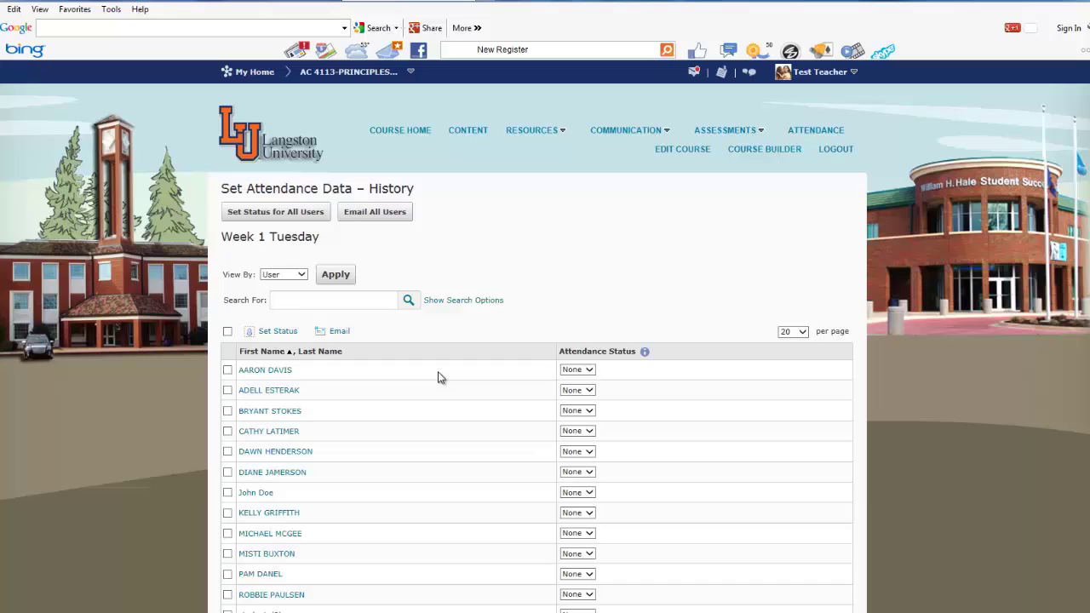
Step: Check the view options and status choices, keeping the list viewed by User
click(300, 281)
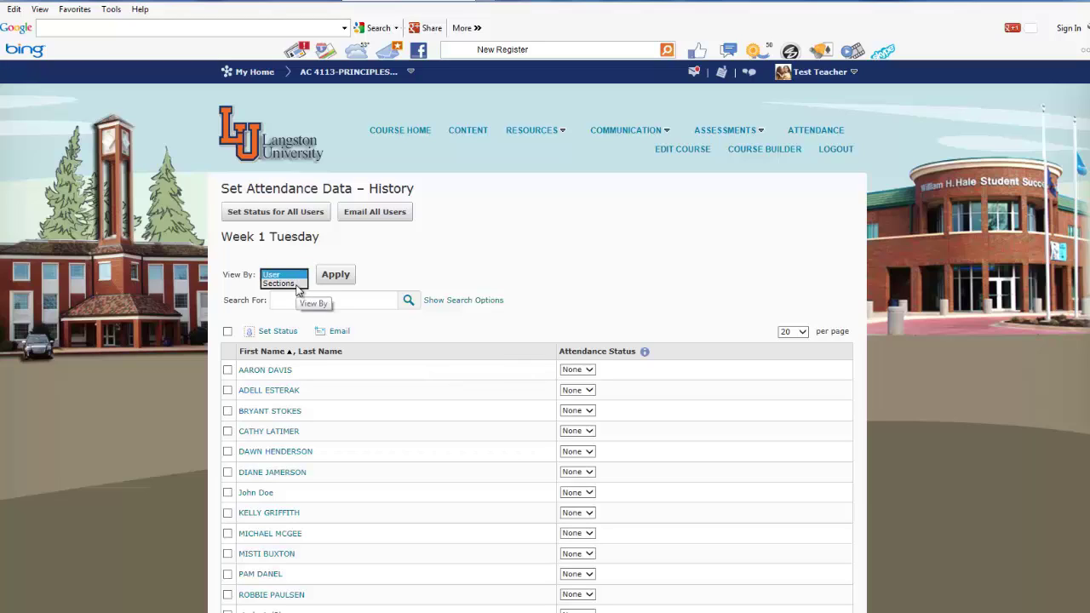
click(281, 283)
click(286, 272)
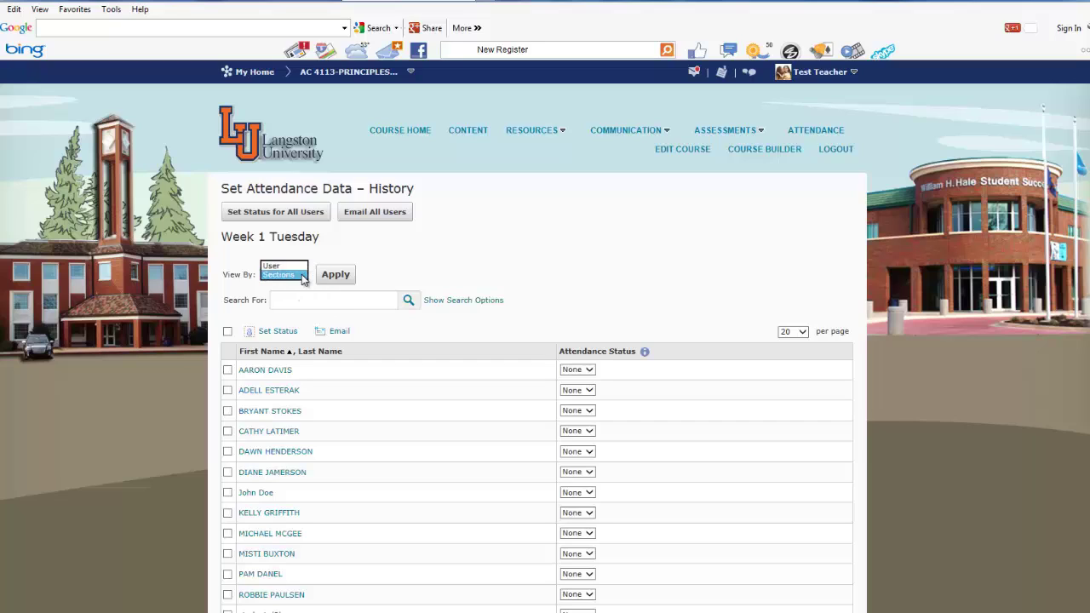
click(286, 266)
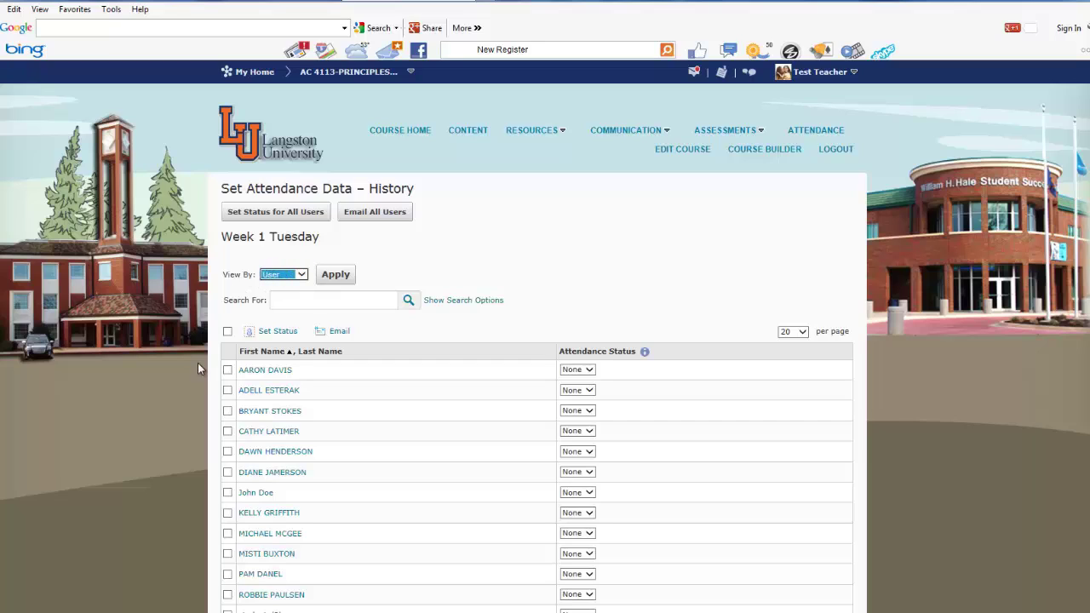
click(227, 332)
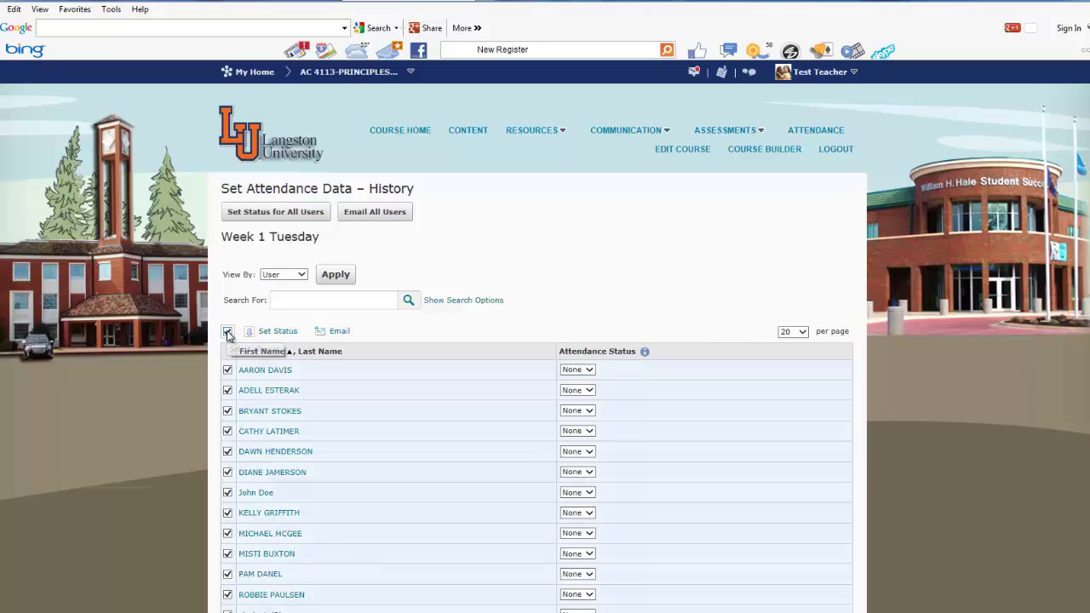
click(227, 332)
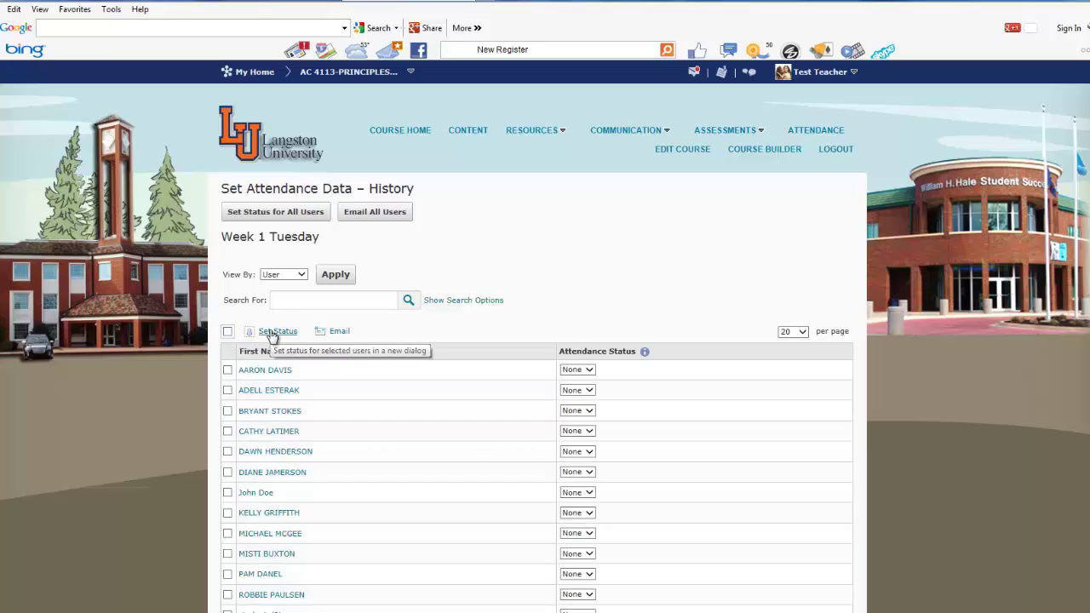
click(592, 372)
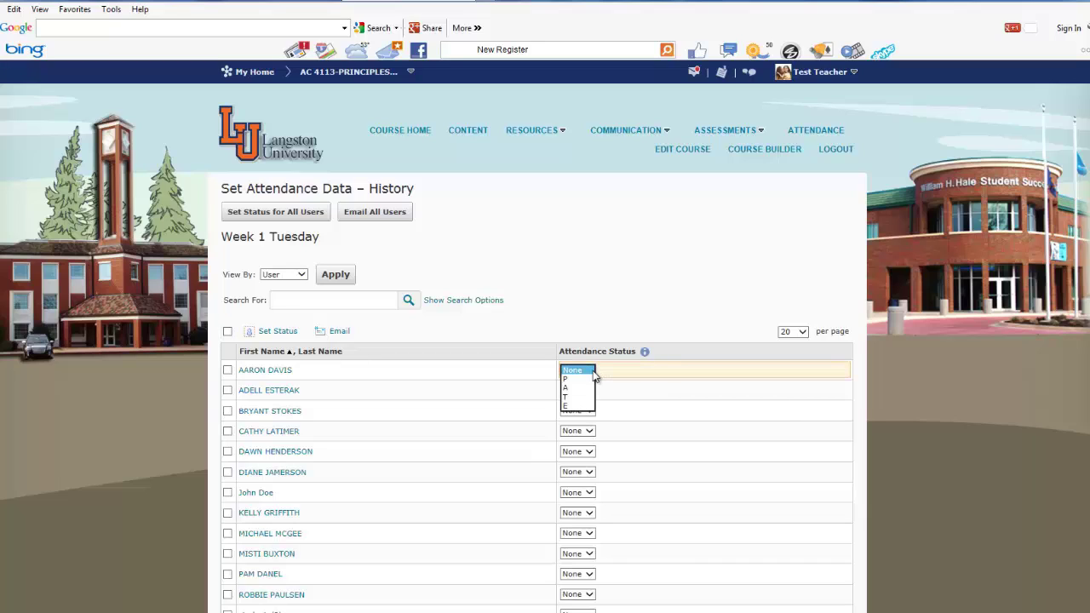
click(590, 333)
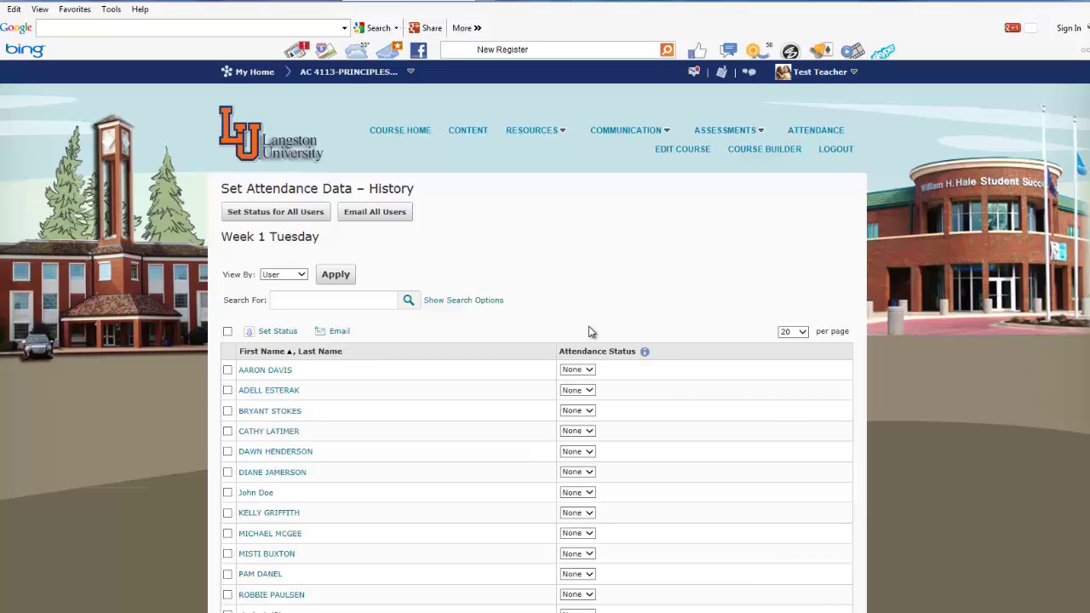
Step: Select all students and set everyone's status to P
click(227, 332)
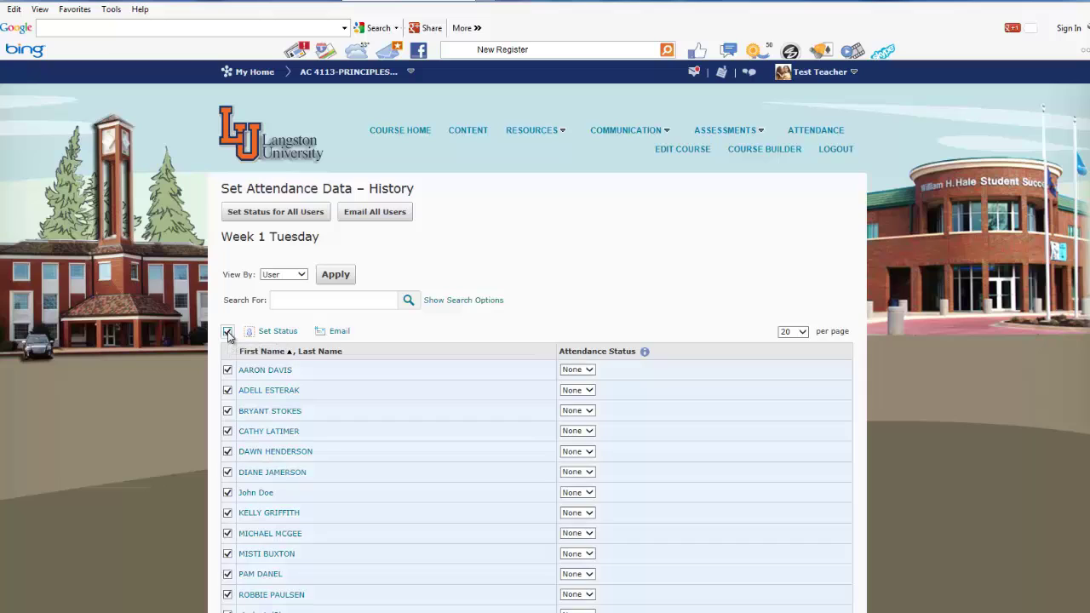
click(285, 333)
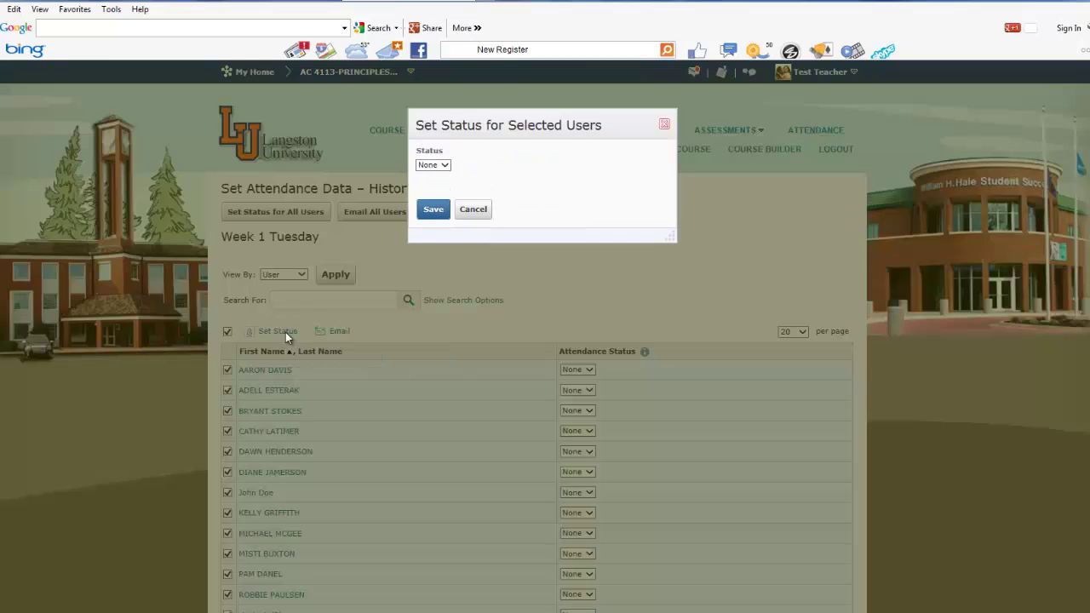
click(444, 165)
click(435, 178)
key(p)
click(430, 210)
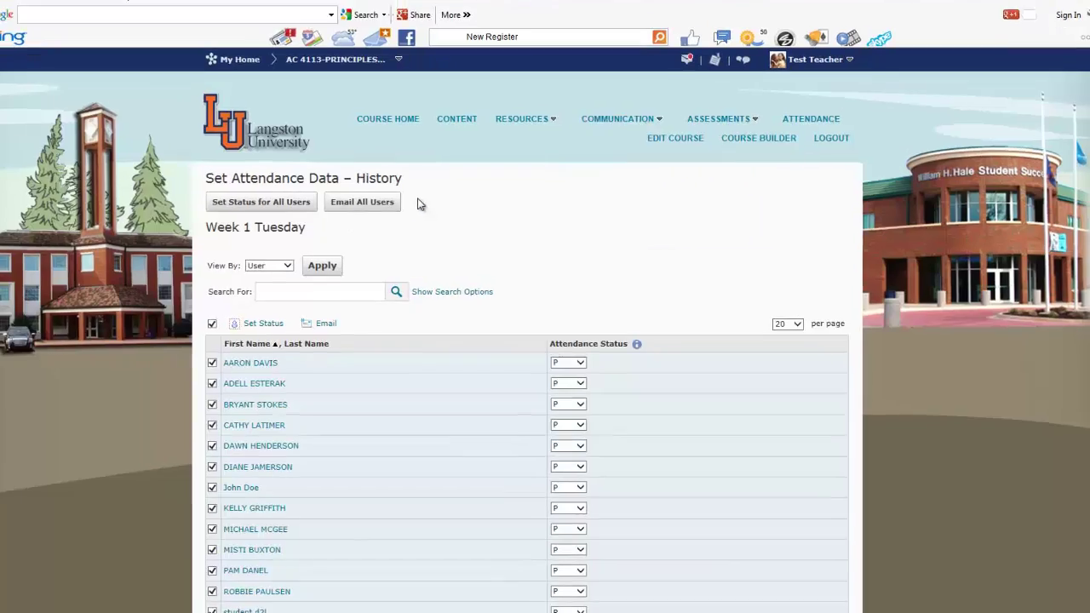
scroll(403, 305, down, 3)
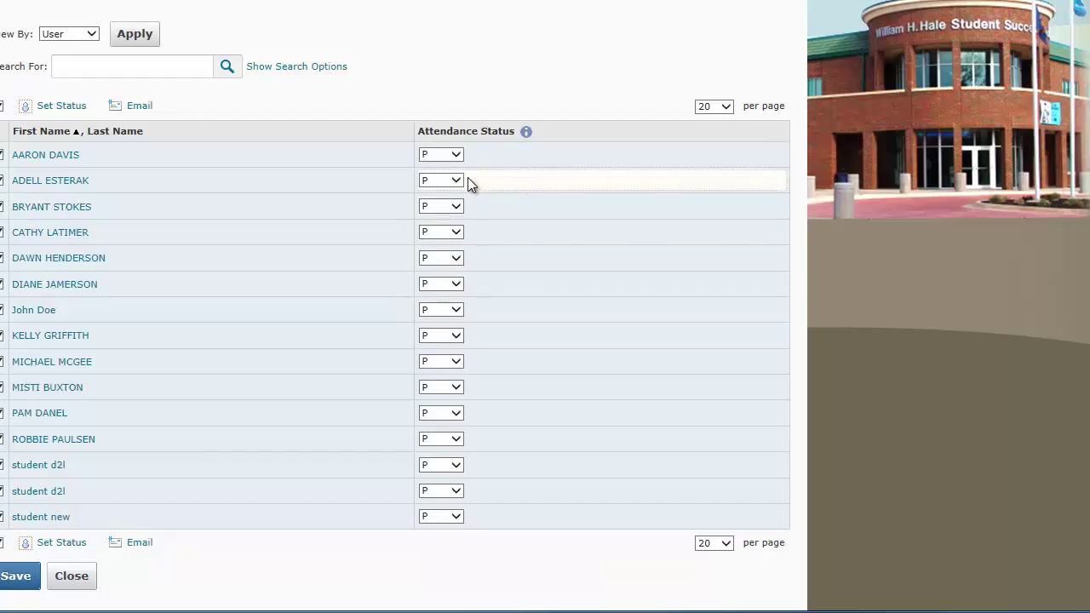
Step: Mark the 4th student T, the 6th A and the 9th E, then save
click(457, 234)
click(447, 255)
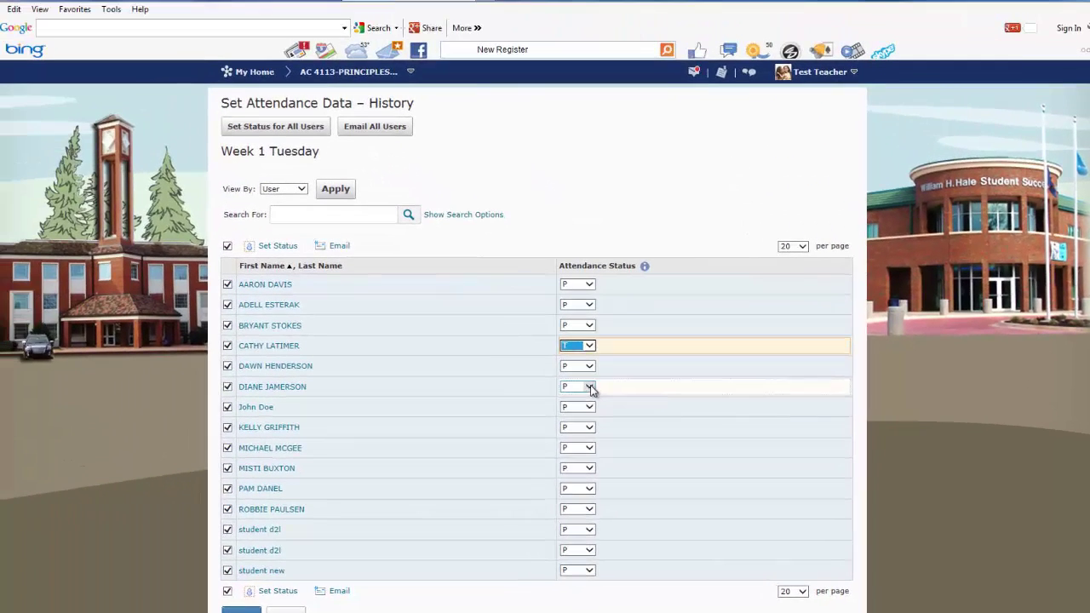
click(455, 286)
click(578, 397)
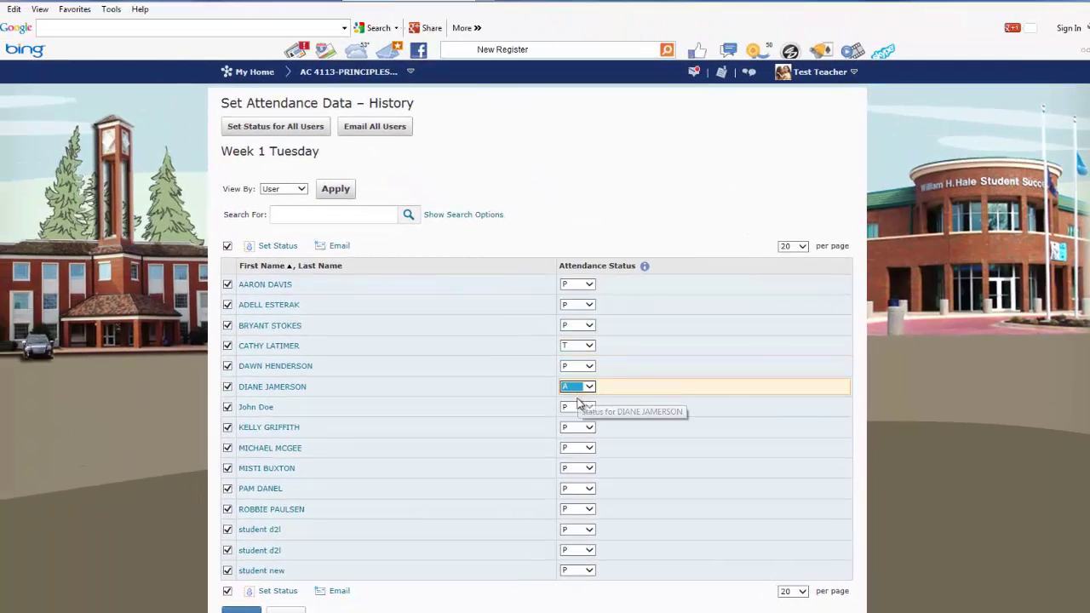
click(589, 449)
click(580, 475)
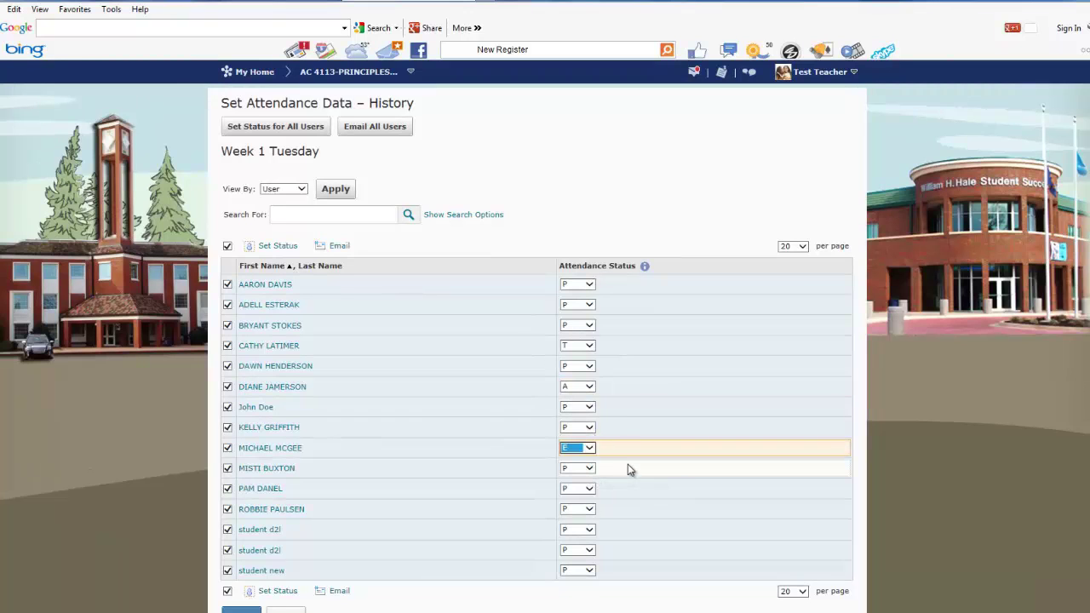
key(e)
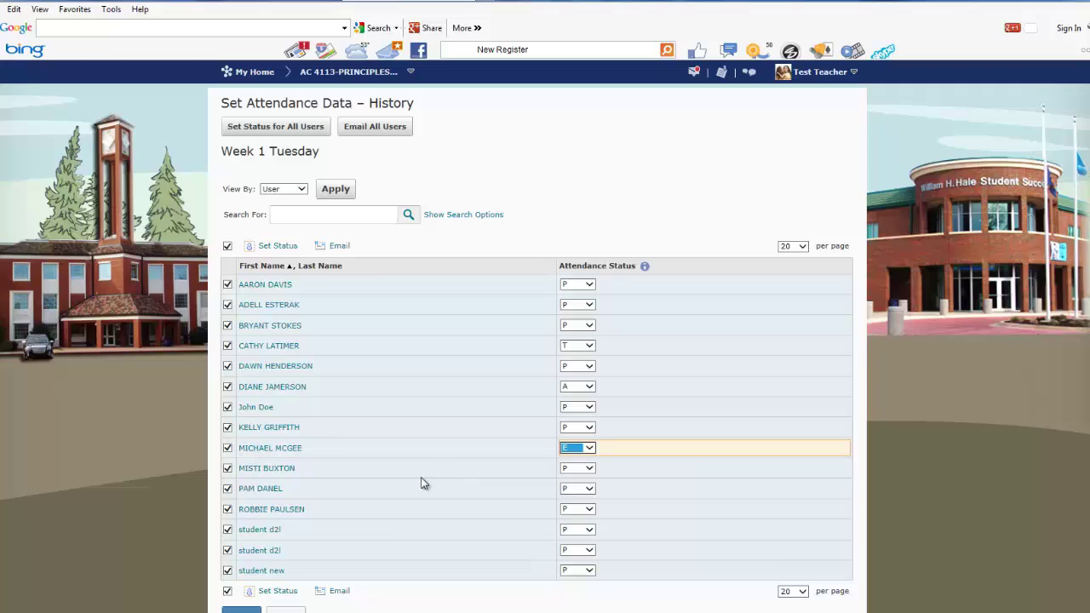
click(394, 598)
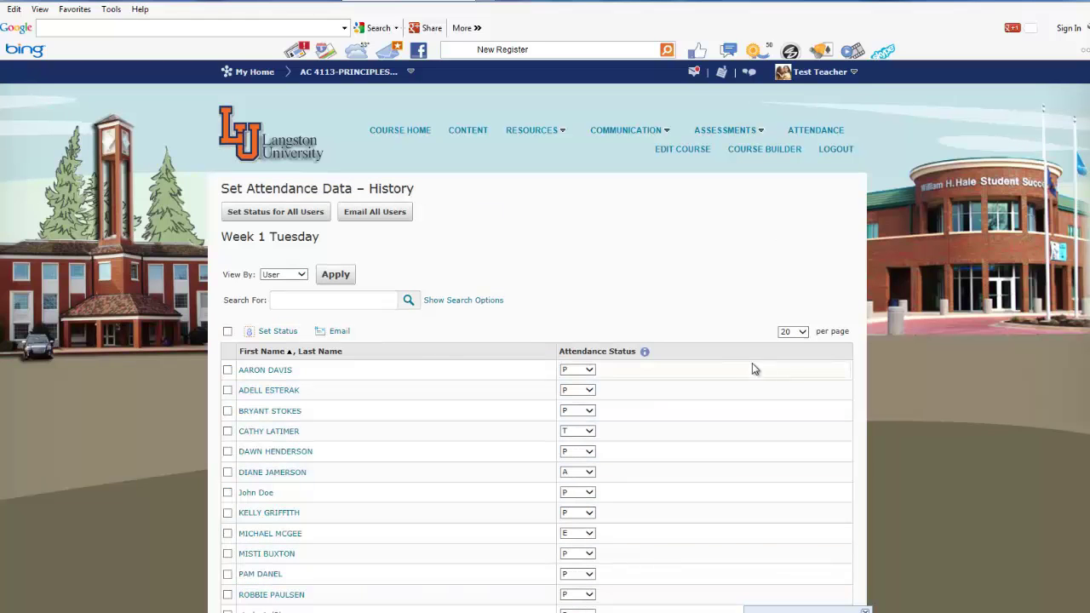
scroll(469, 607, down, 2)
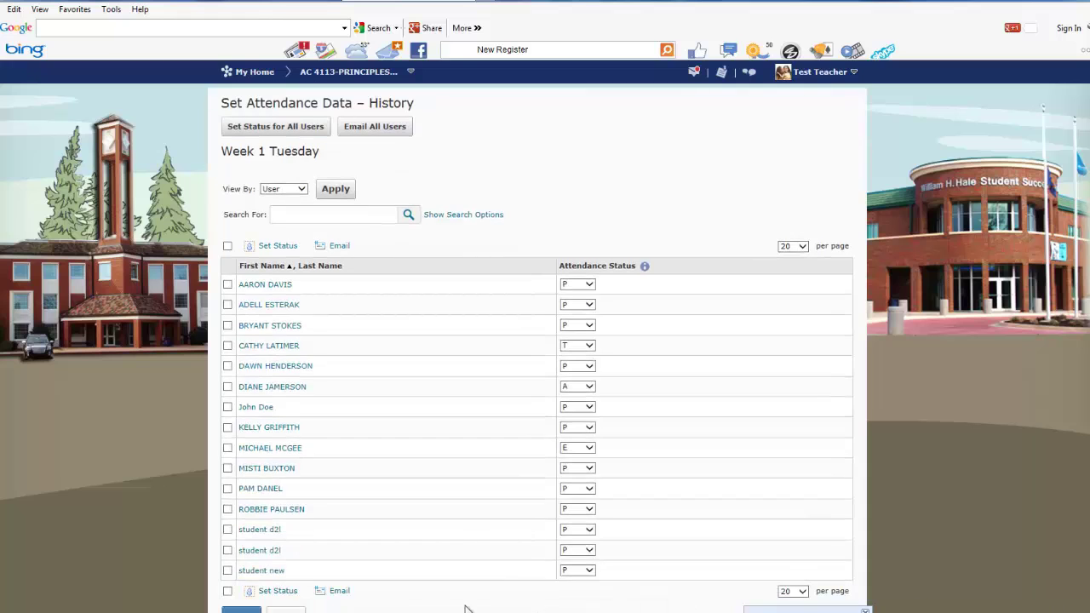